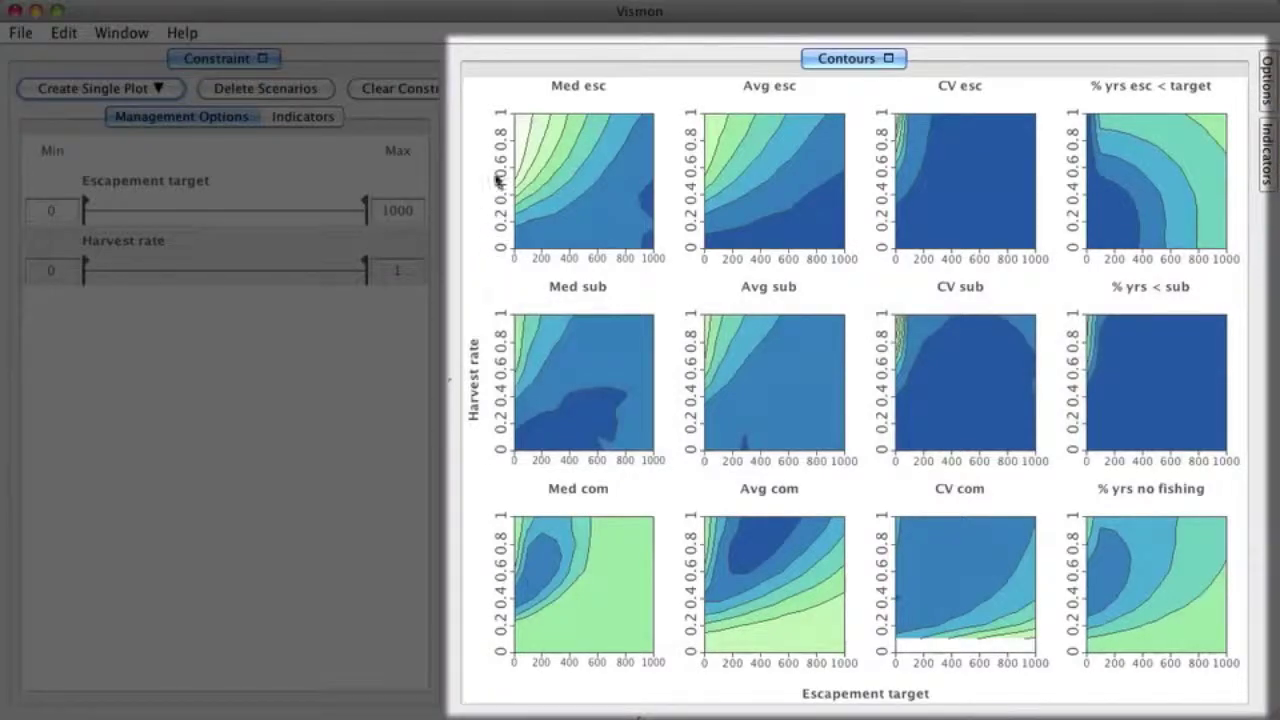
- Probe indicator values at a plot point and bring up the indicator constraint sliders
left_click(525, 118)
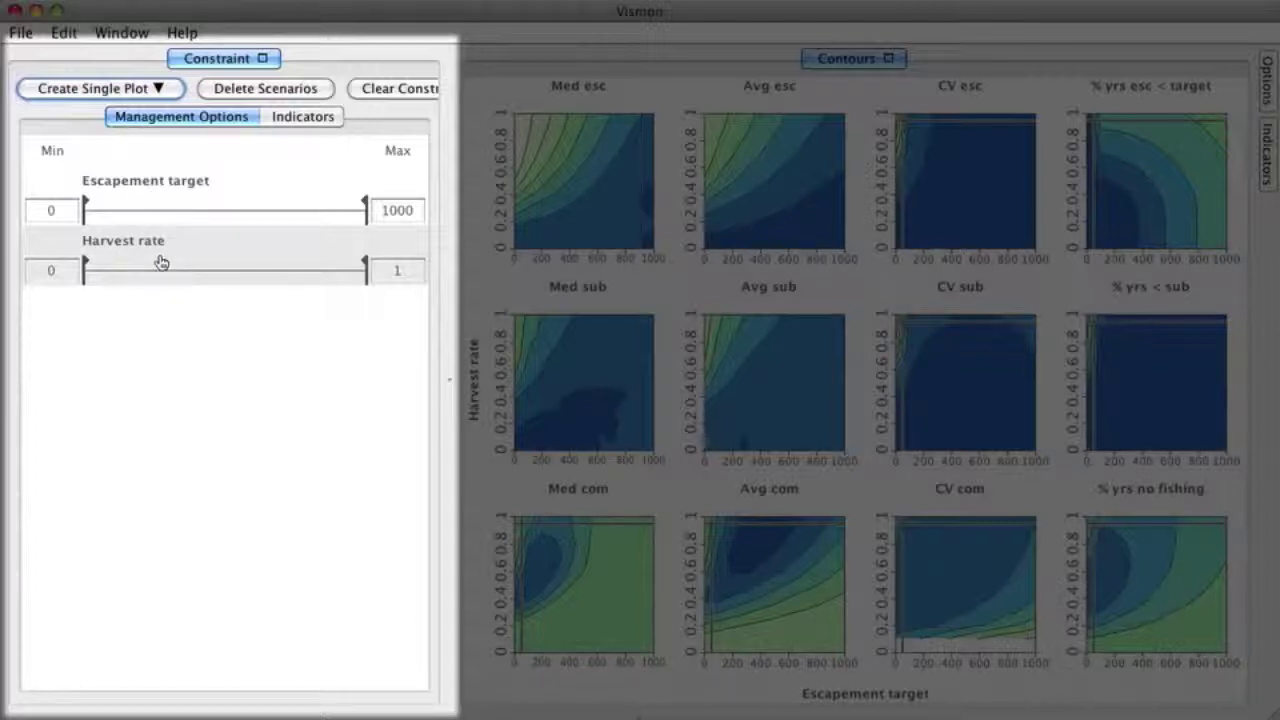
left_click(318, 120)
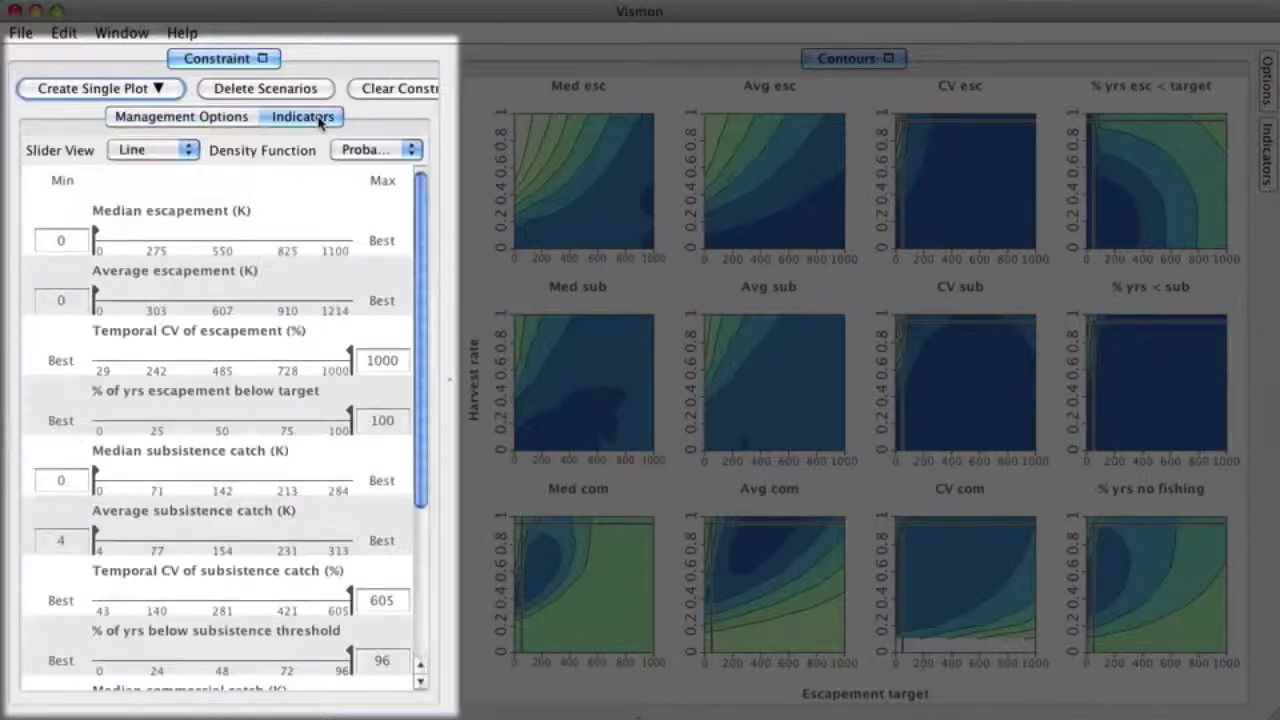
left_click_drag(417, 234, 419, 313)
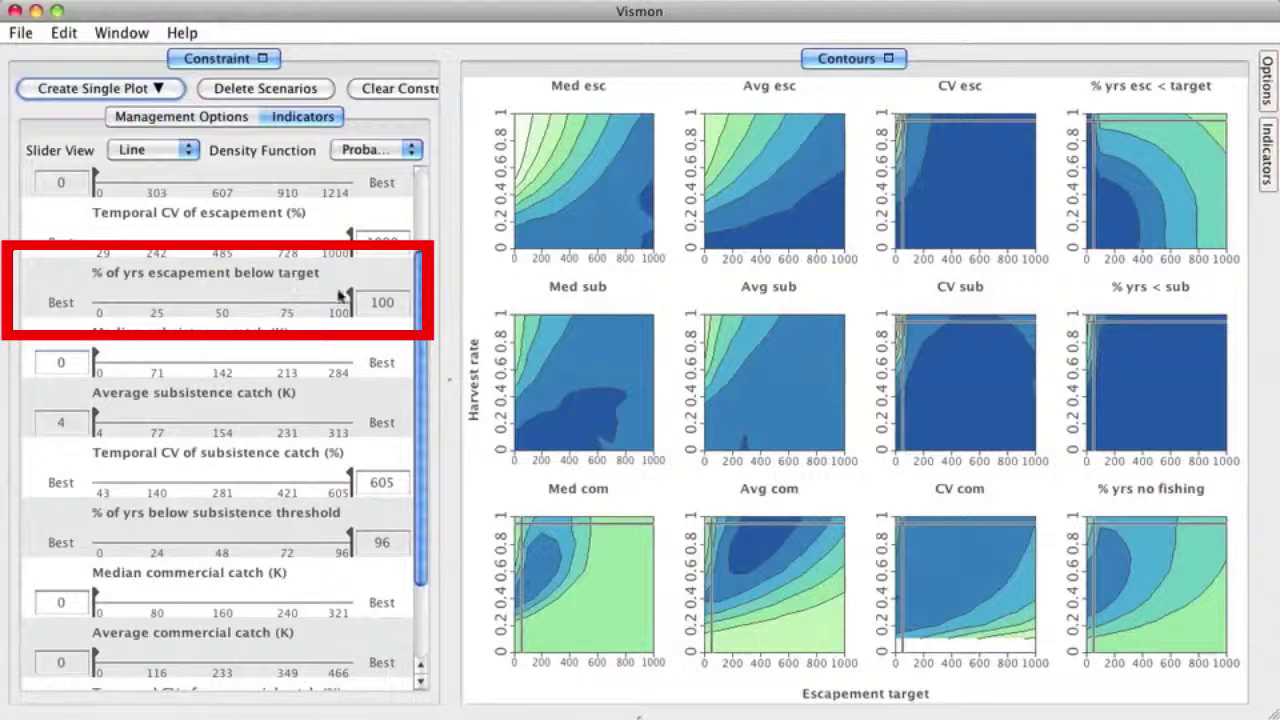
- Cap % of years escapement below target at 50 and years below subsistence threshold at 30%
double_click(381, 302)
type("99")
left_click_drag(347, 300, 222, 298)
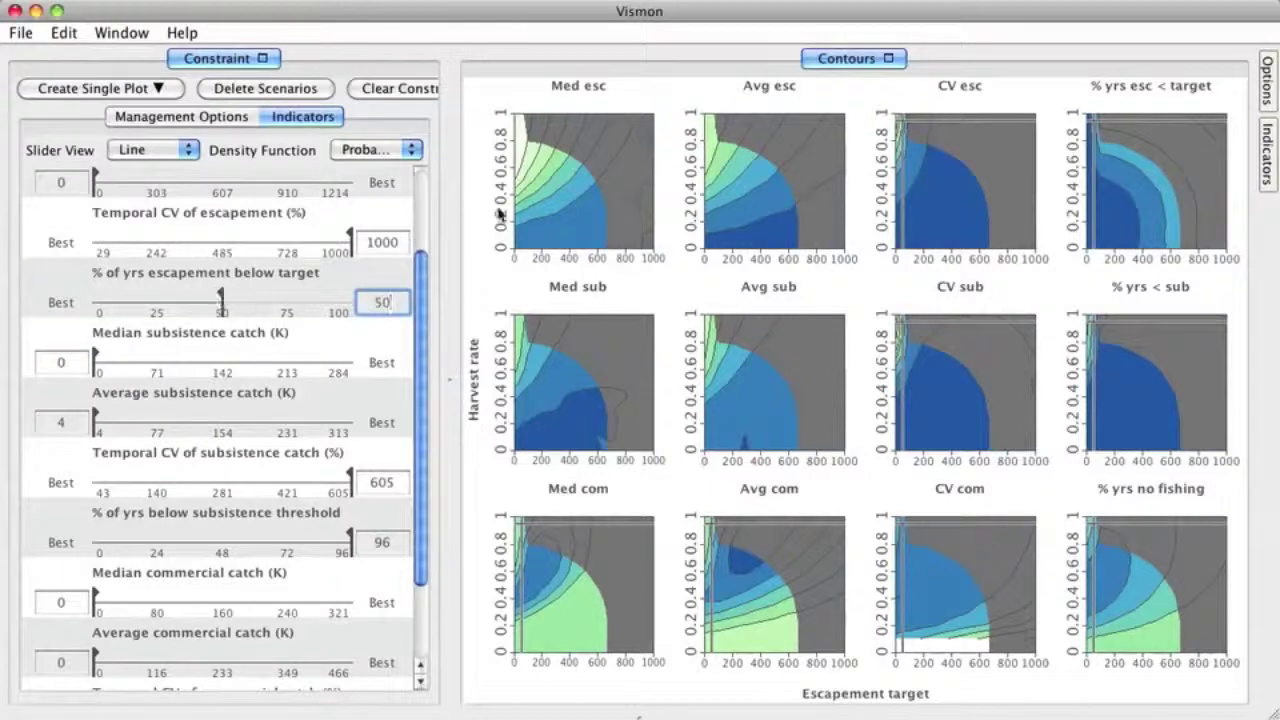
mouse_move(561, 132)
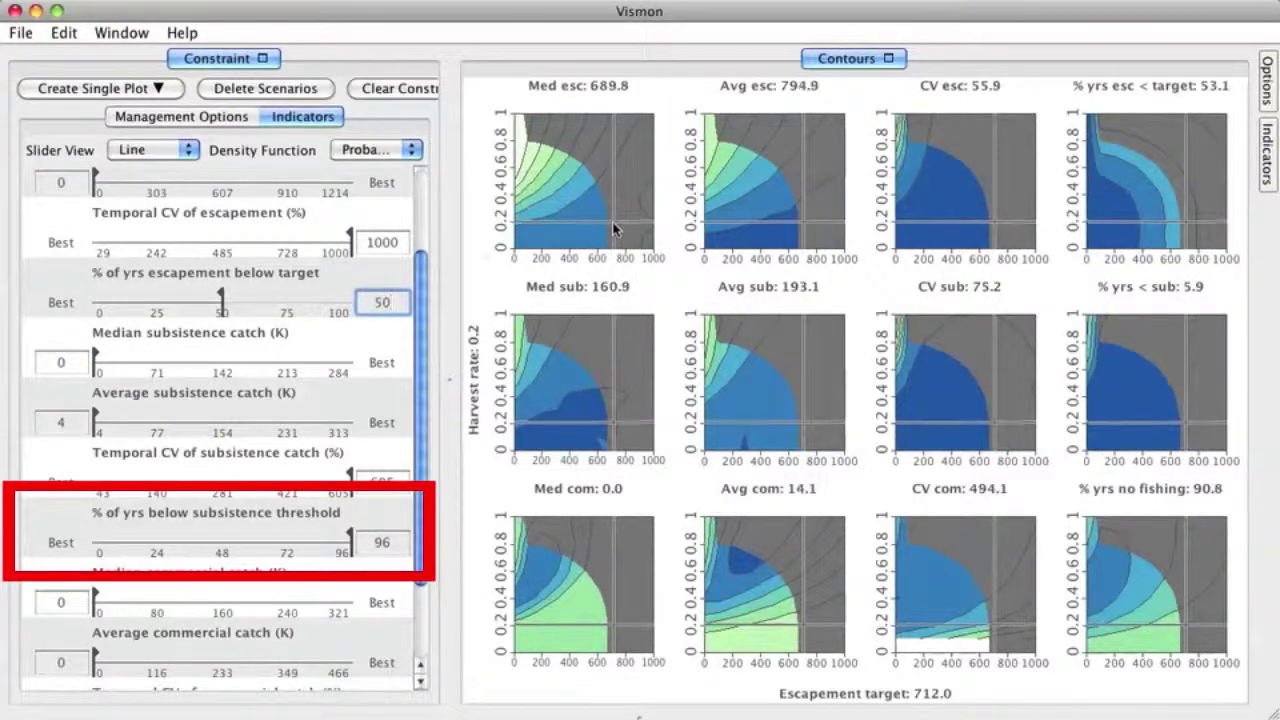
left_click_drag(350, 540, 172, 540)
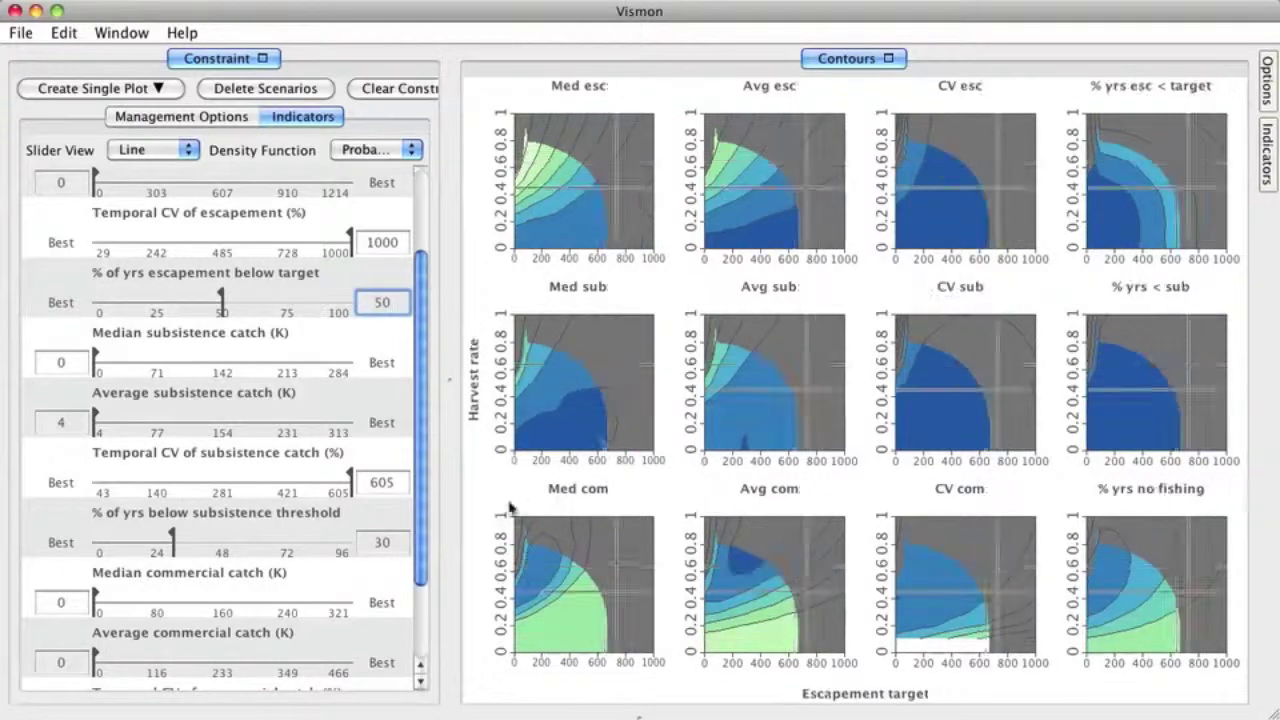
- Raise the Average commercial catch minimum to 99, then bring up the Med esc plot's options
scroll(417, 471, "down", 3)
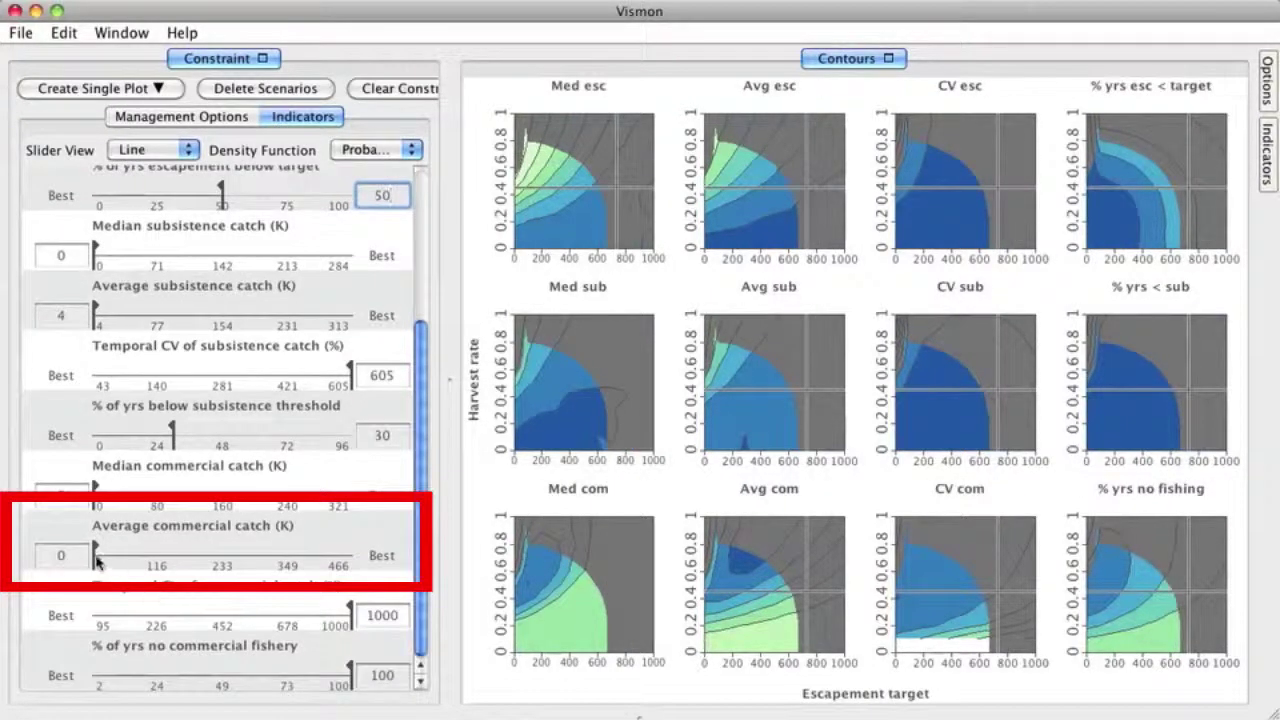
left_click_drag(97, 553, 146, 554)
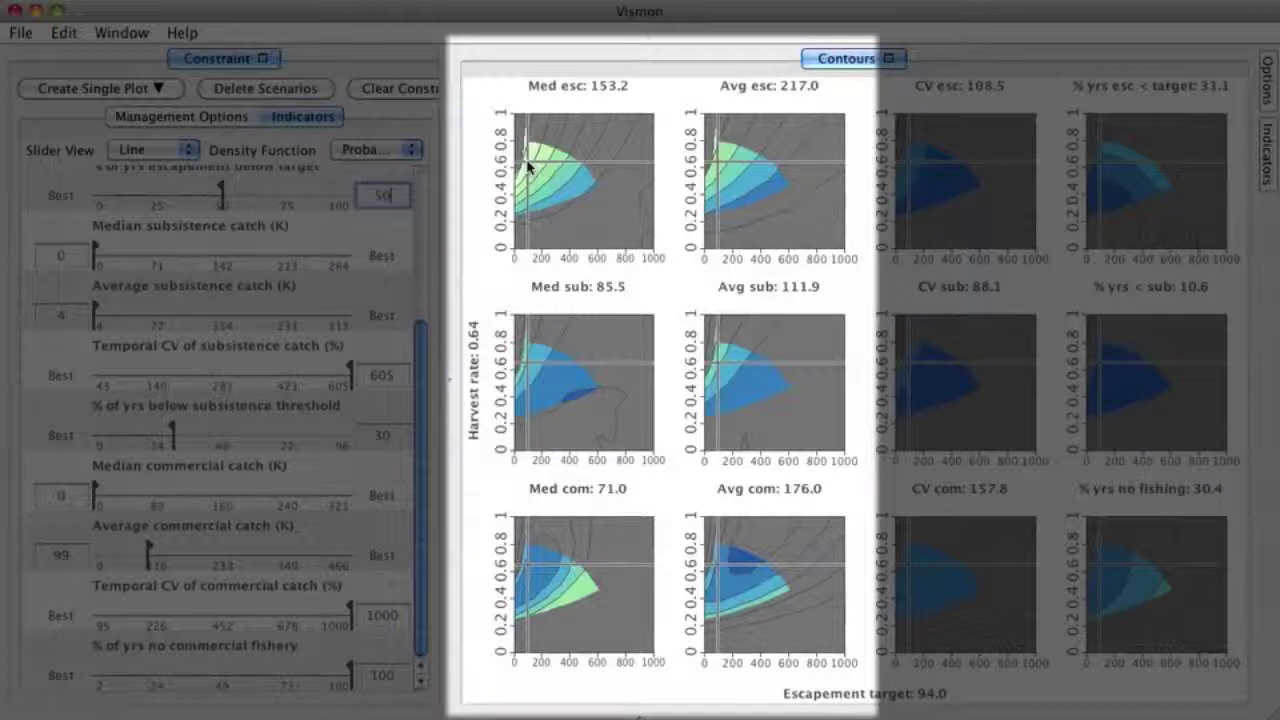
right_click(512, 168)
- Delete the Med esc, Med sub and Med com plots, then pick a lower-escapement scenario point
left_click(525, 173)
right_click(603, 396)
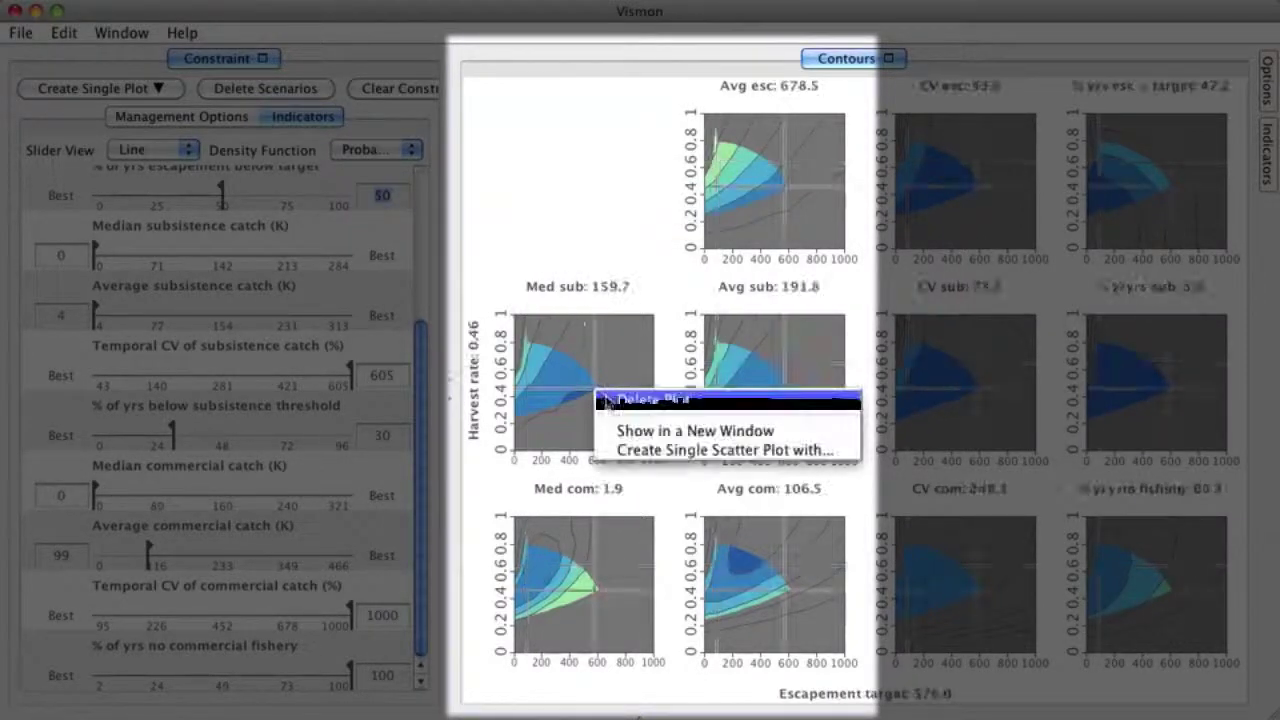
left_click(609, 400)
right_click(603, 563)
left_click(606, 569)
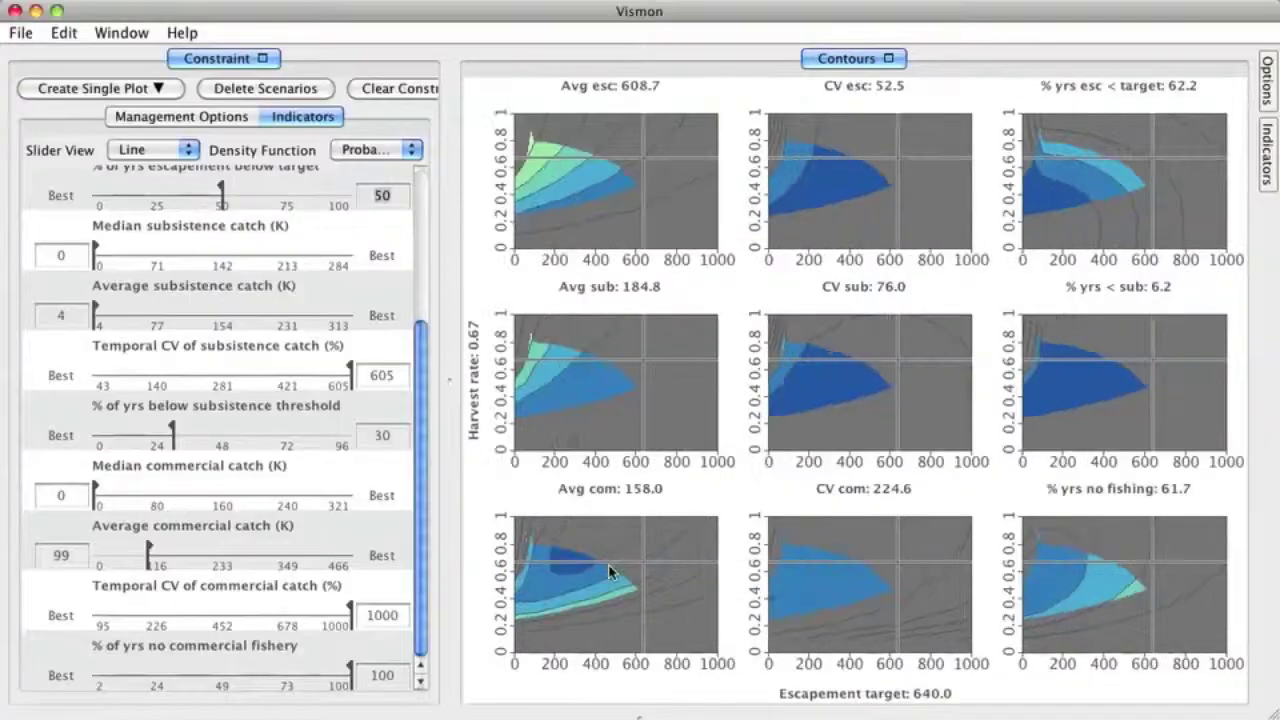
left_click_drag(605, 585, 563, 576)
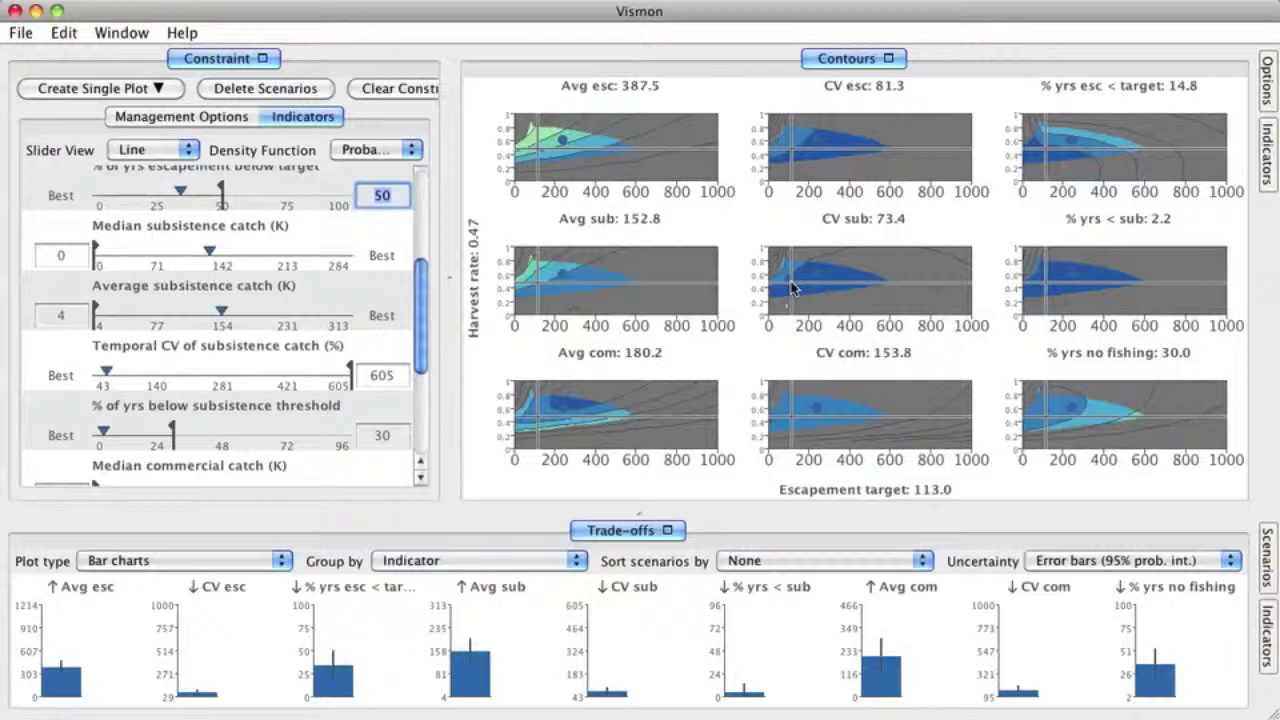
left_click(792, 288)
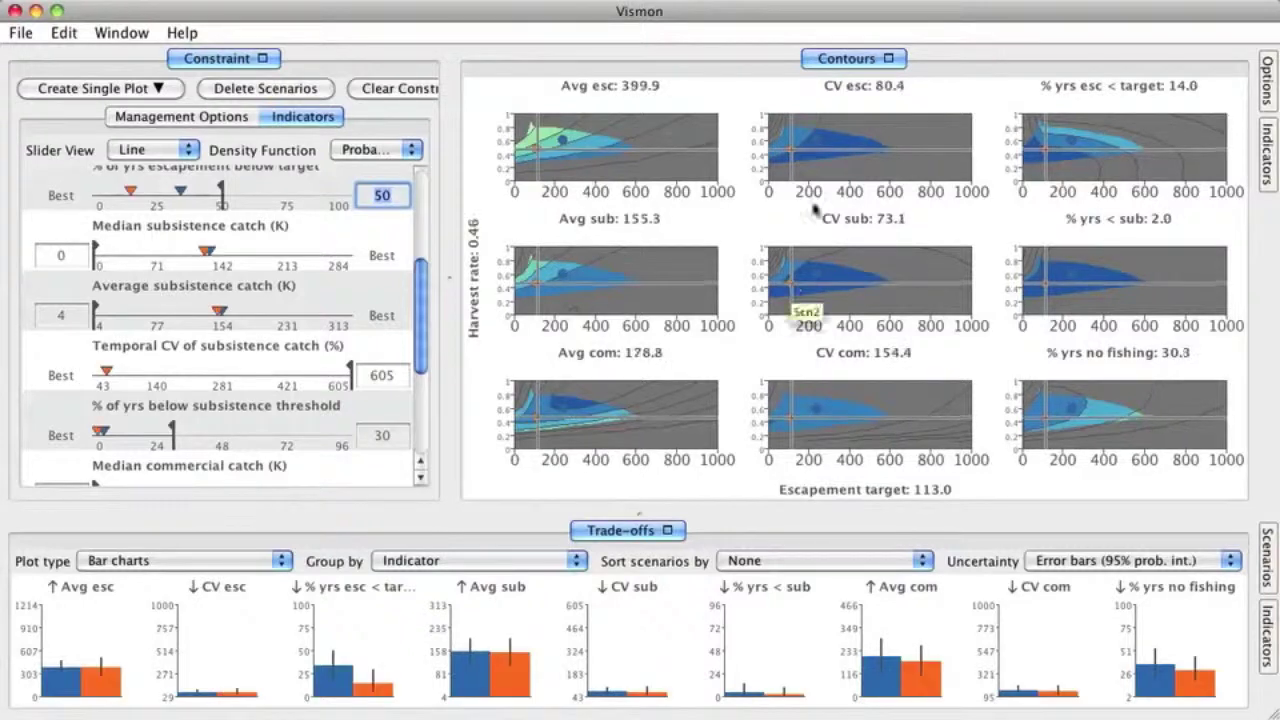
- Add green, red and purple scenarios, the purple one at escapement 498
left_click(826, 149)
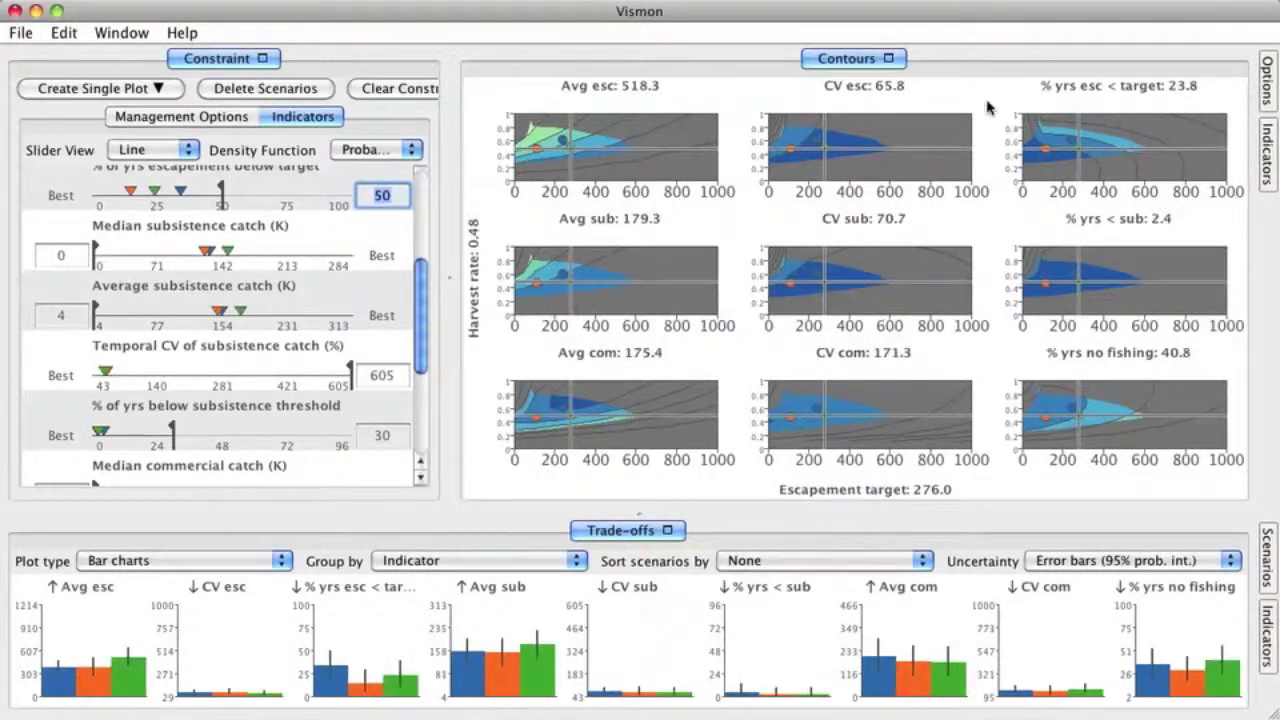
left_click(1028, 158)
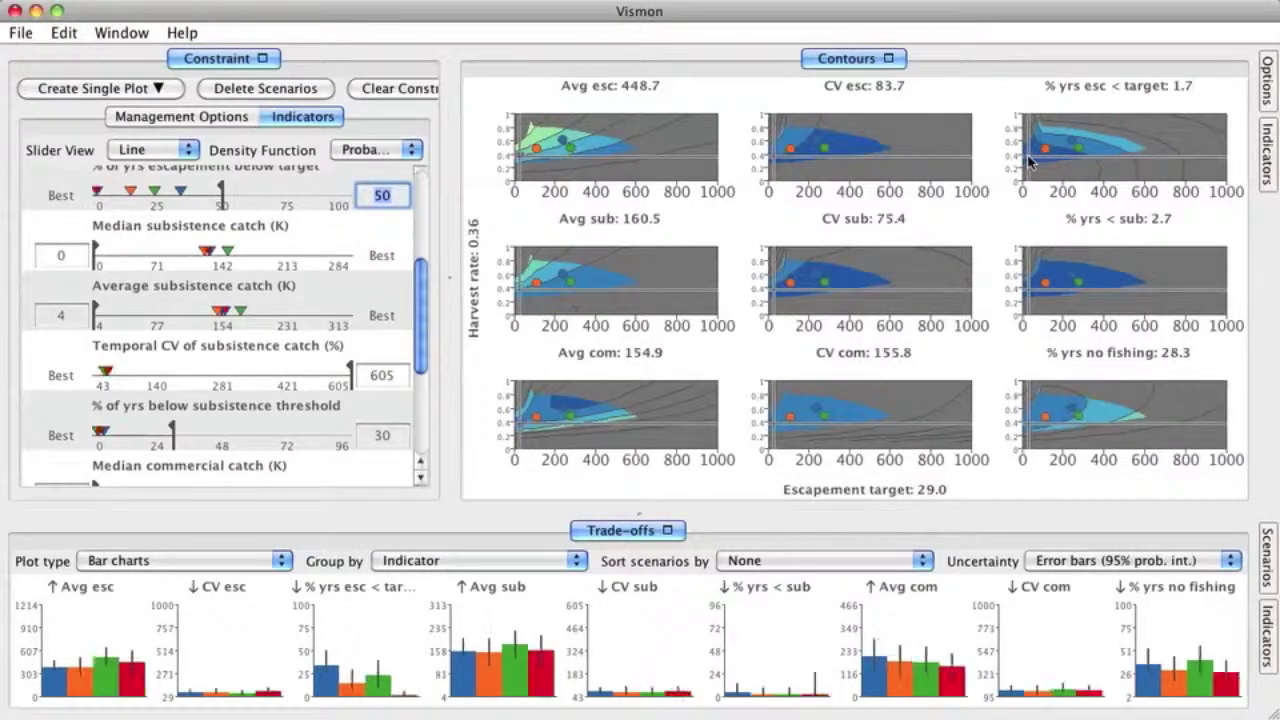
left_click(617, 157)
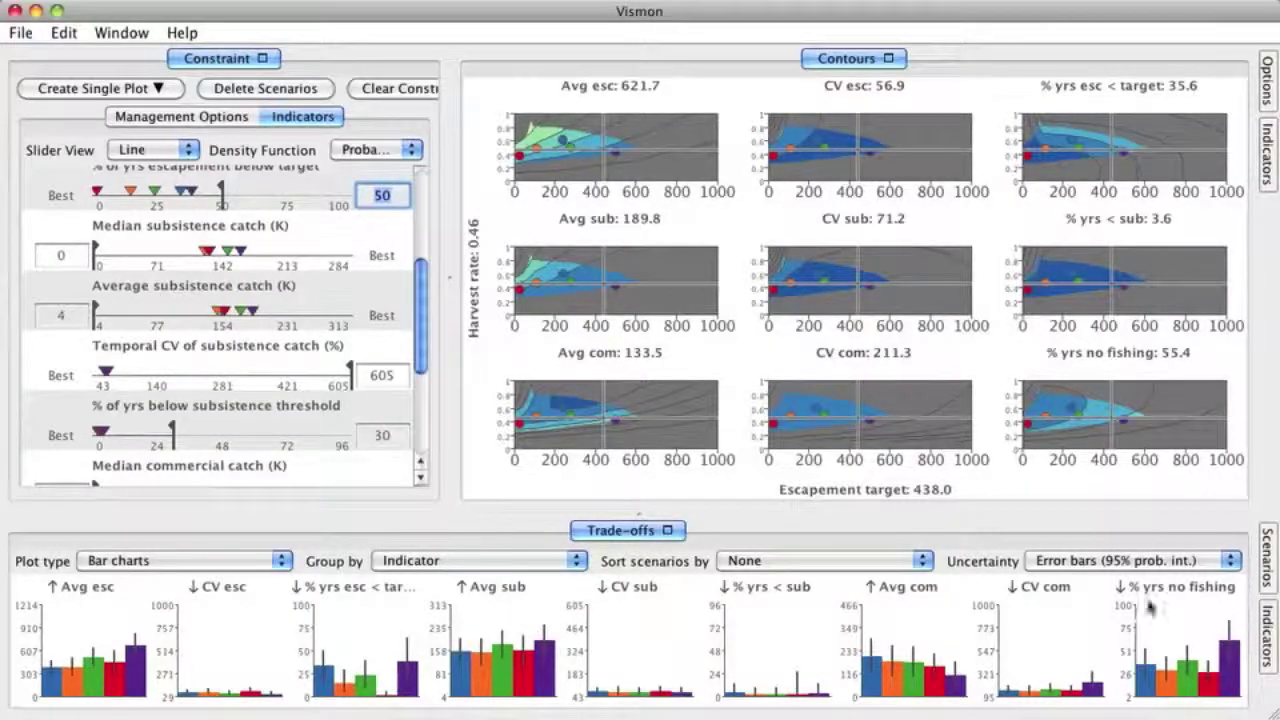
- Hide the error bars from the trade-off bar charts
left_click(1035, 562)
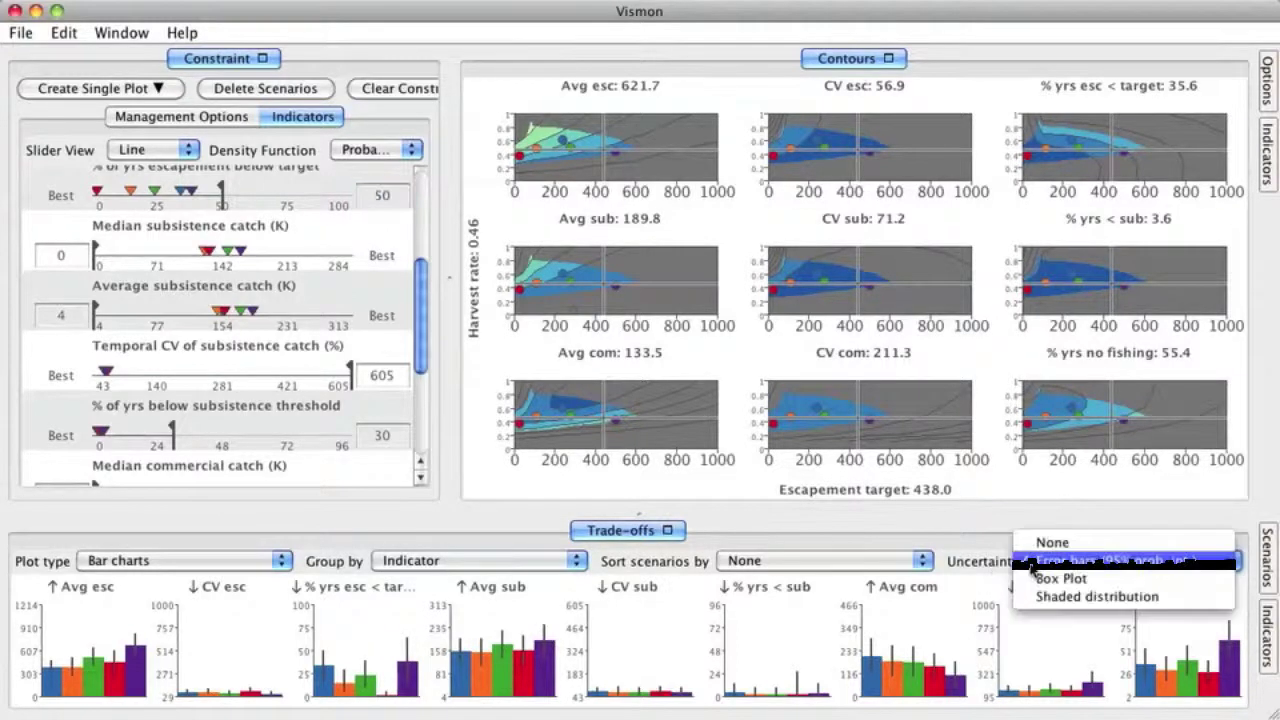
left_click(1047, 545)
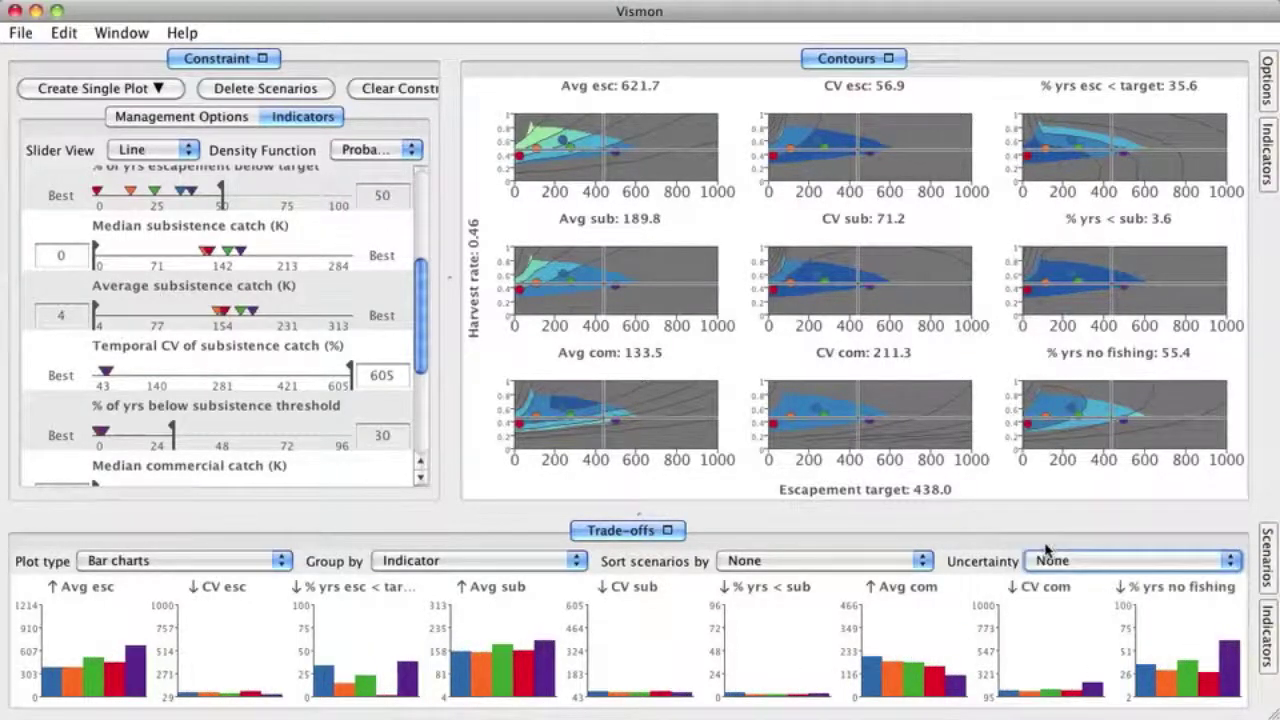
mouse_move(933, 650)
mouse_move(400, 652)
- Show uncertainty as box plots, then as shaded distributions, and pop the charts into their own window
left_click(1103, 563)
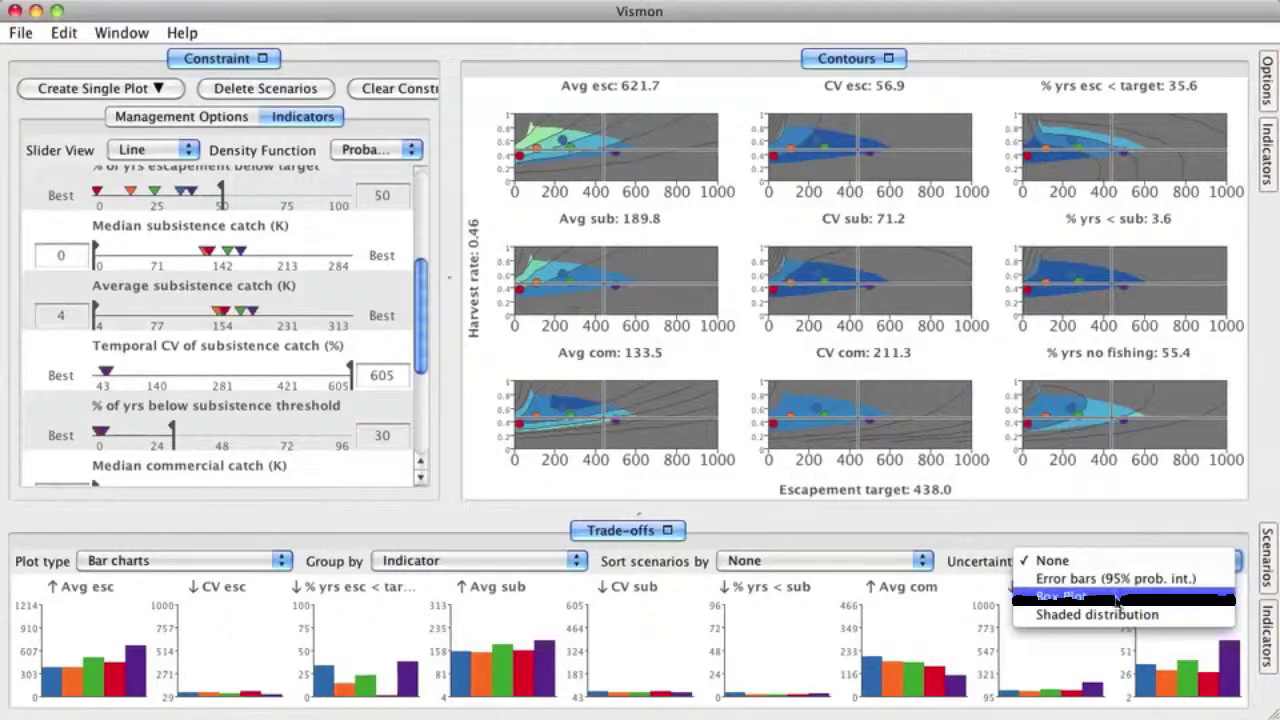
left_click(1117, 600)
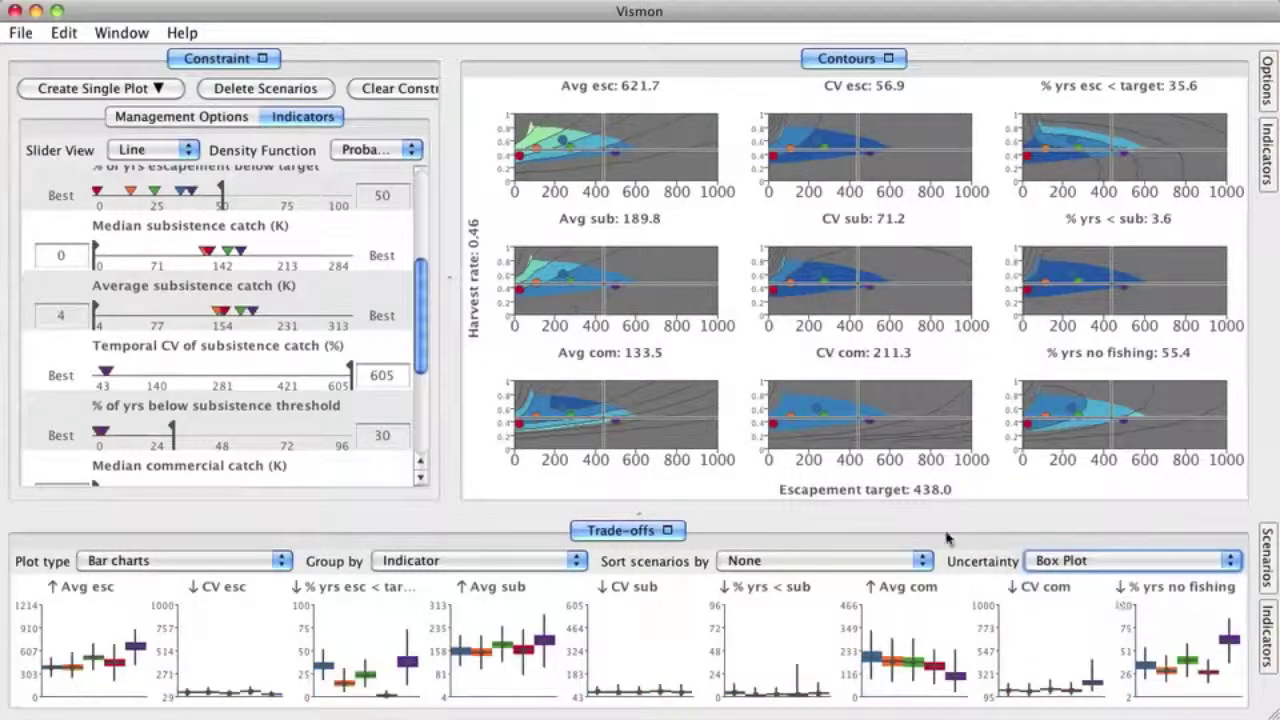
mouse_move(345, 640)
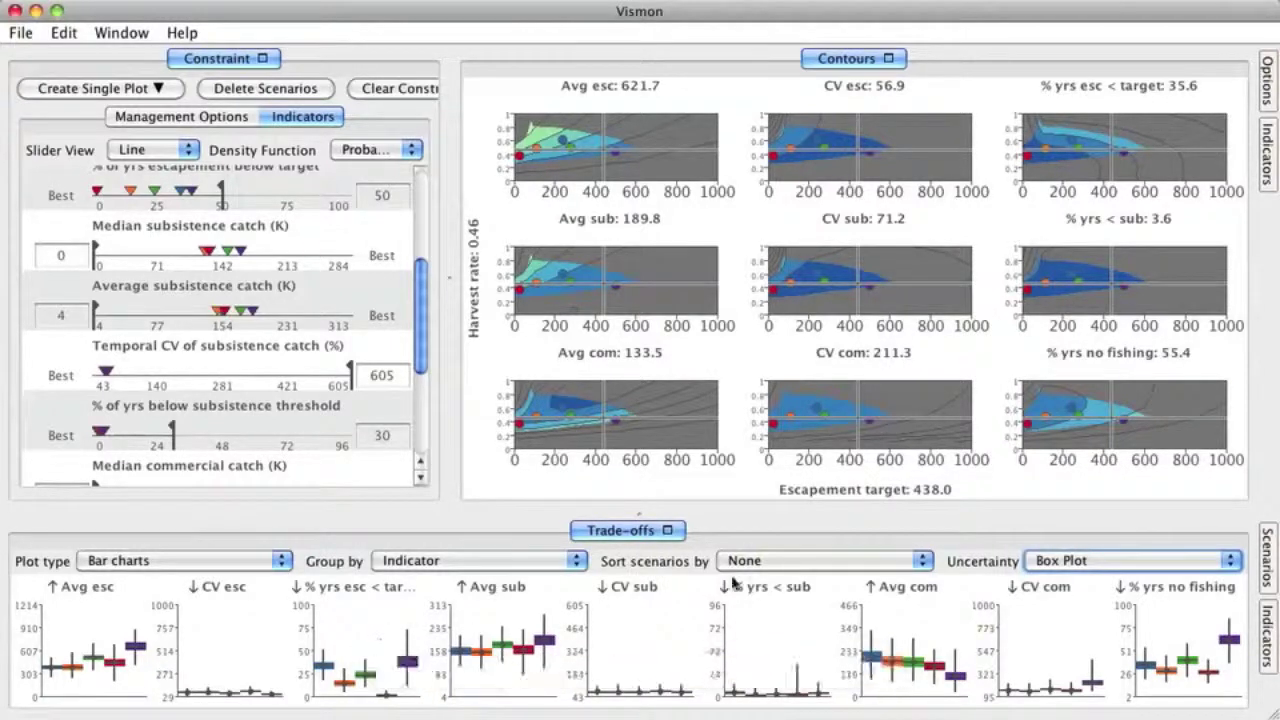
left_click(1046, 562)
left_click(1046, 578)
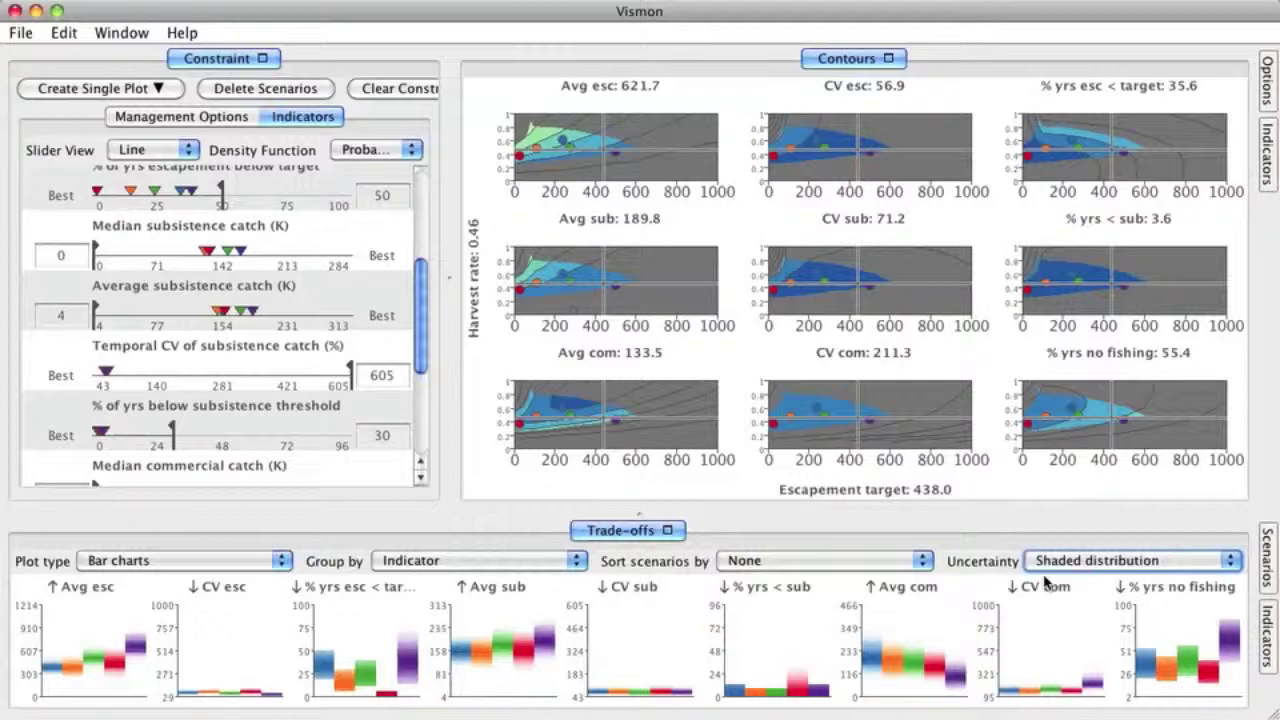
left_click(667, 531)
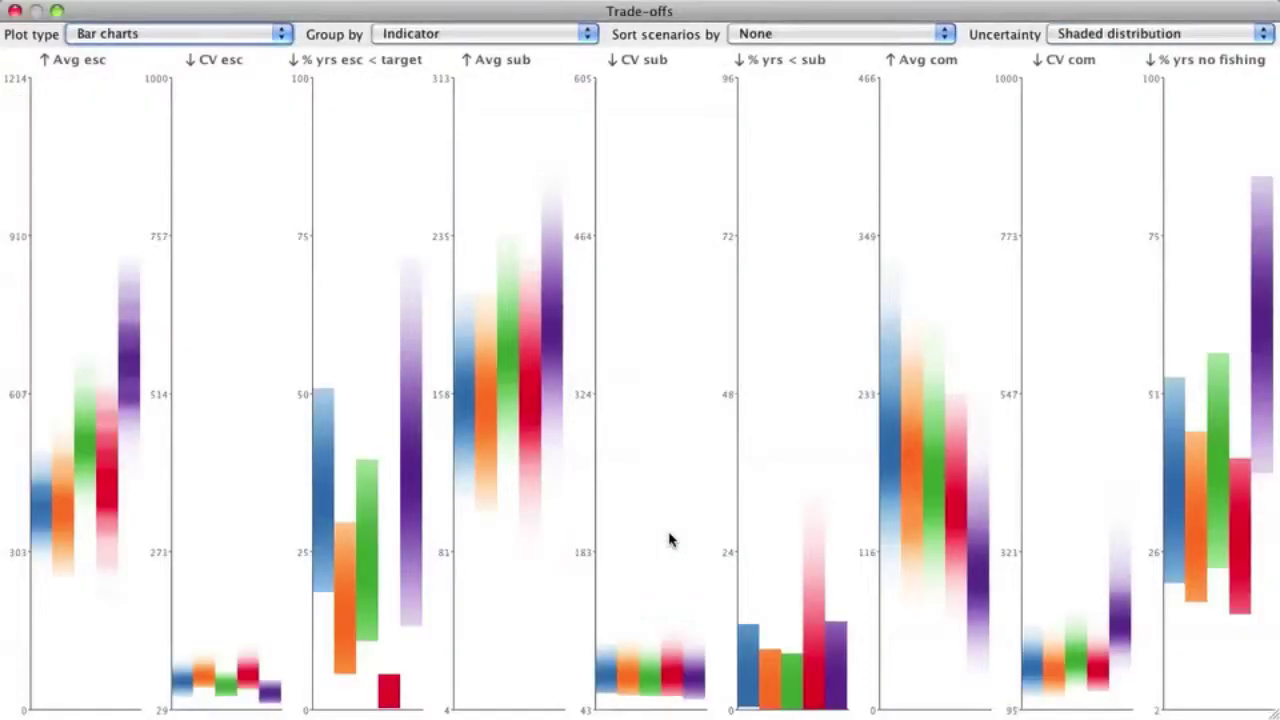
- Group the trade-off bars by Indicator again and dock the Trade-offs window back into Vismon
mouse_move(536, 392)
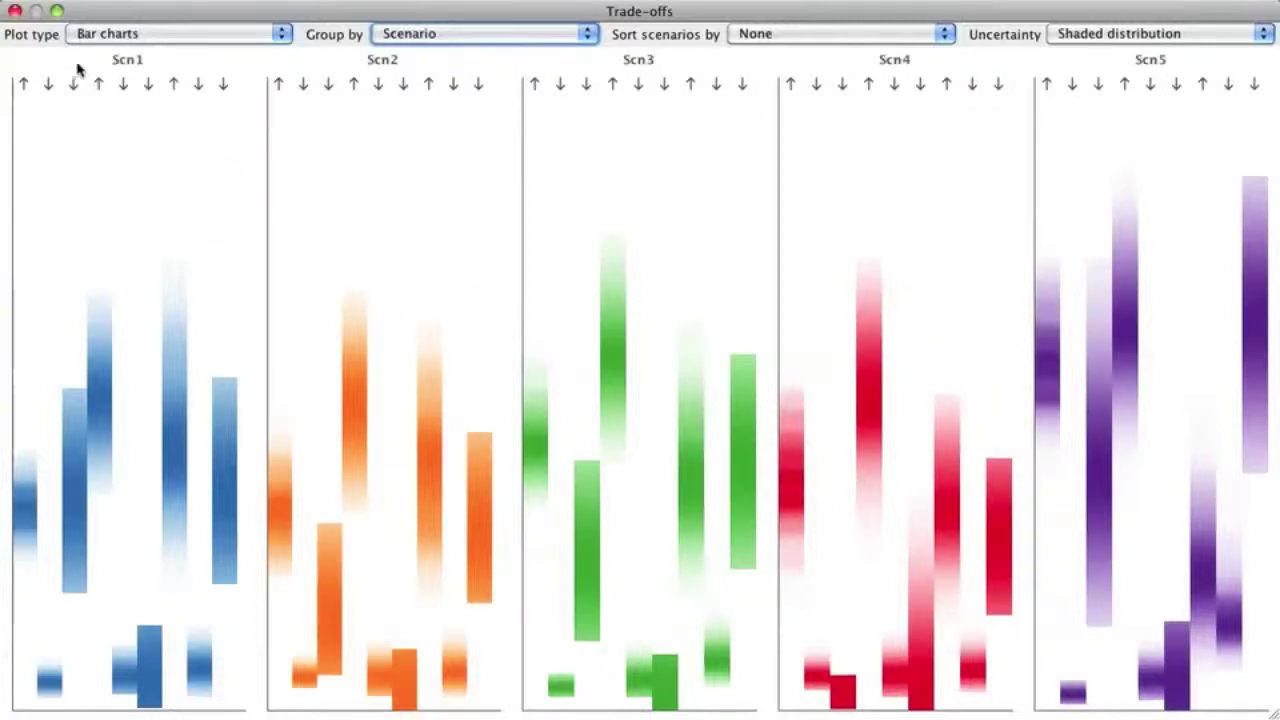
left_click(410, 34)
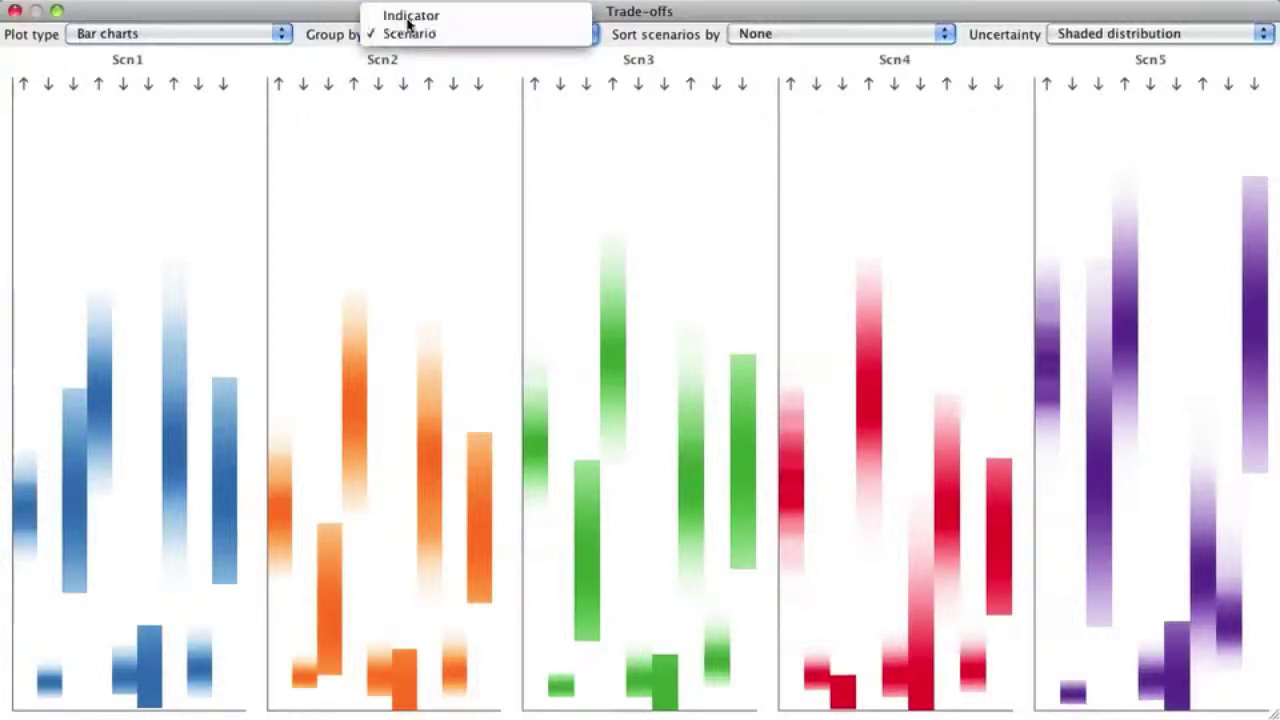
left_click(409, 23)
left_click(14, 12)
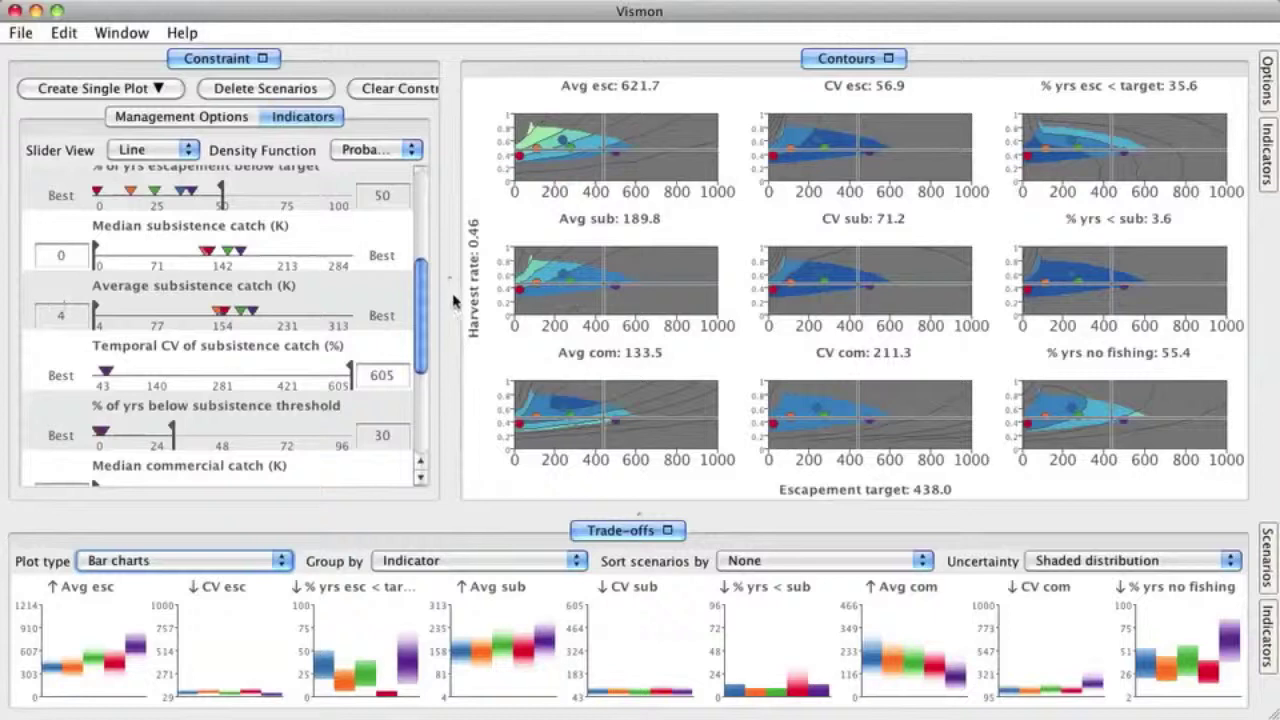
- Sort the scenarios by Average commercial catch and bring up the Slider View choices
left_click_drag(423, 300, 420, 397)
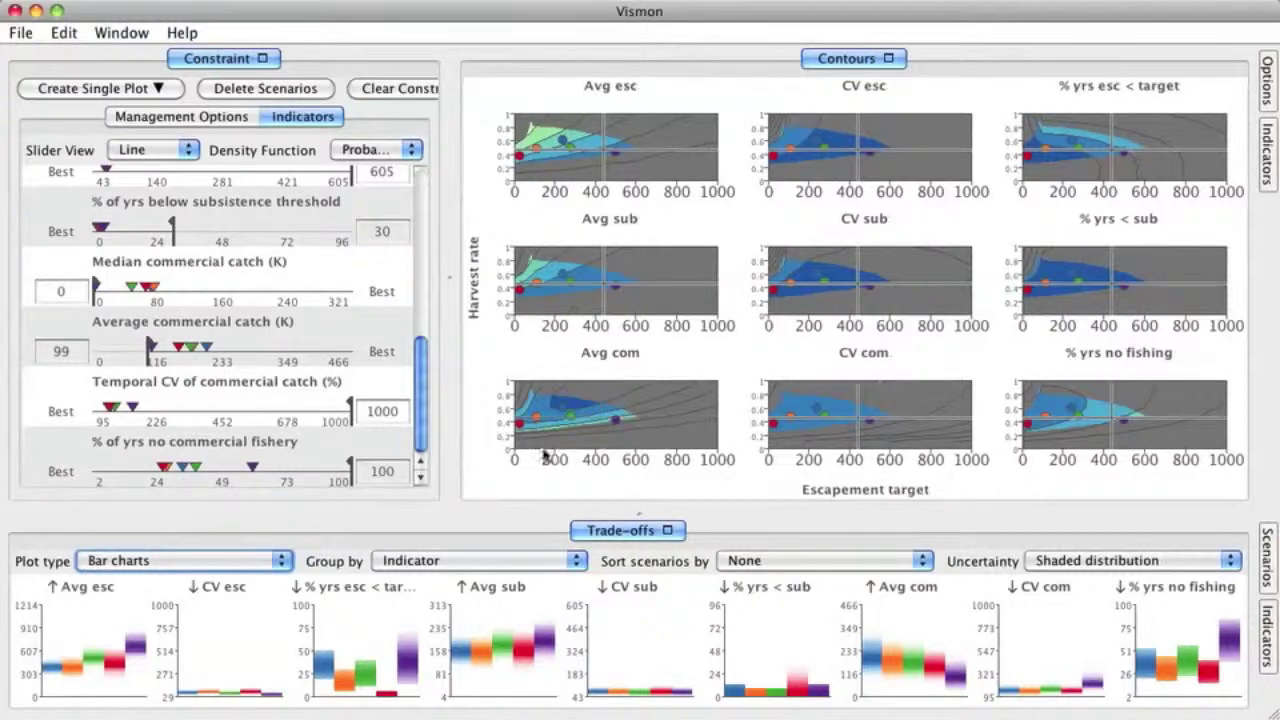
left_click(772, 566)
scroll(790, 650, "down", 2)
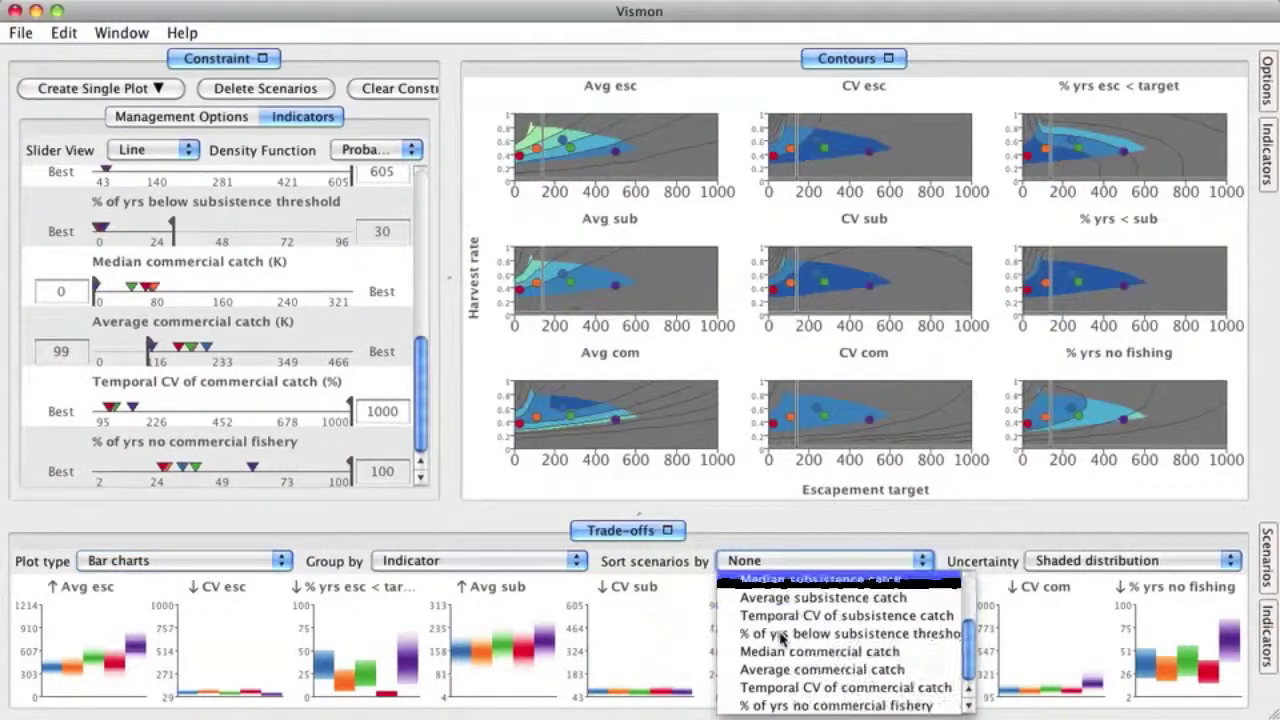
left_click(795, 676)
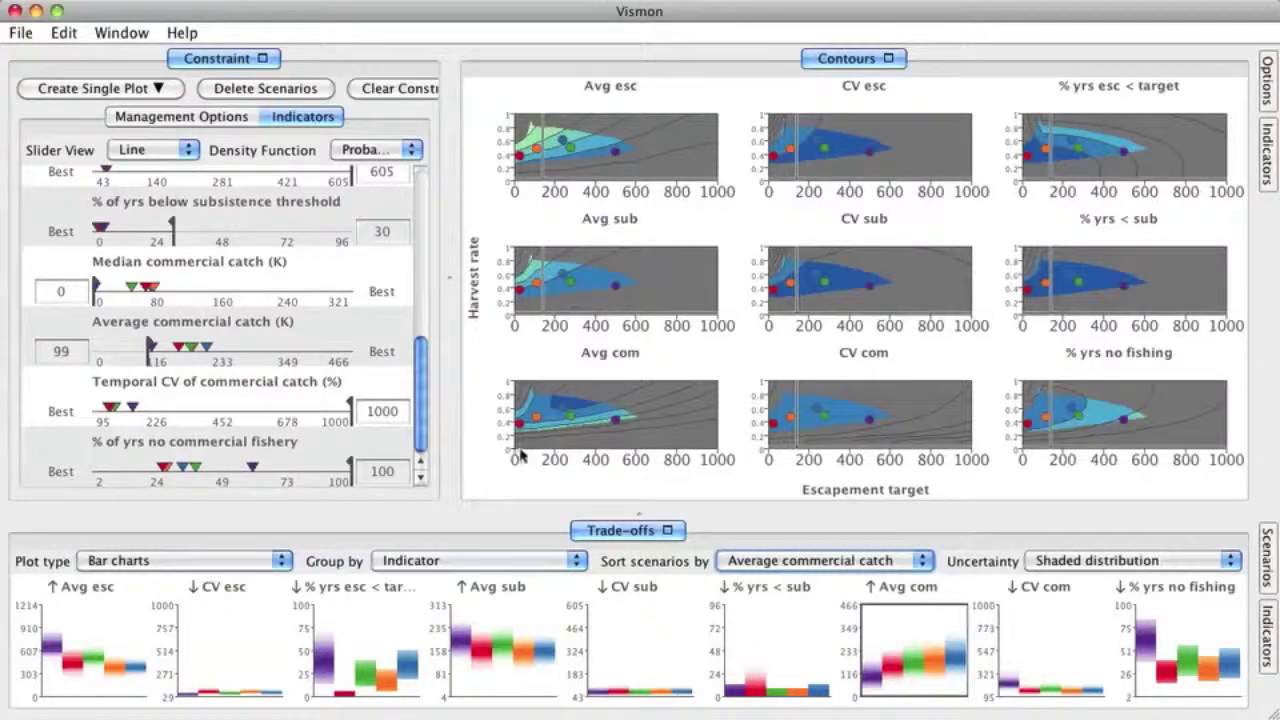
left_click(172, 156)
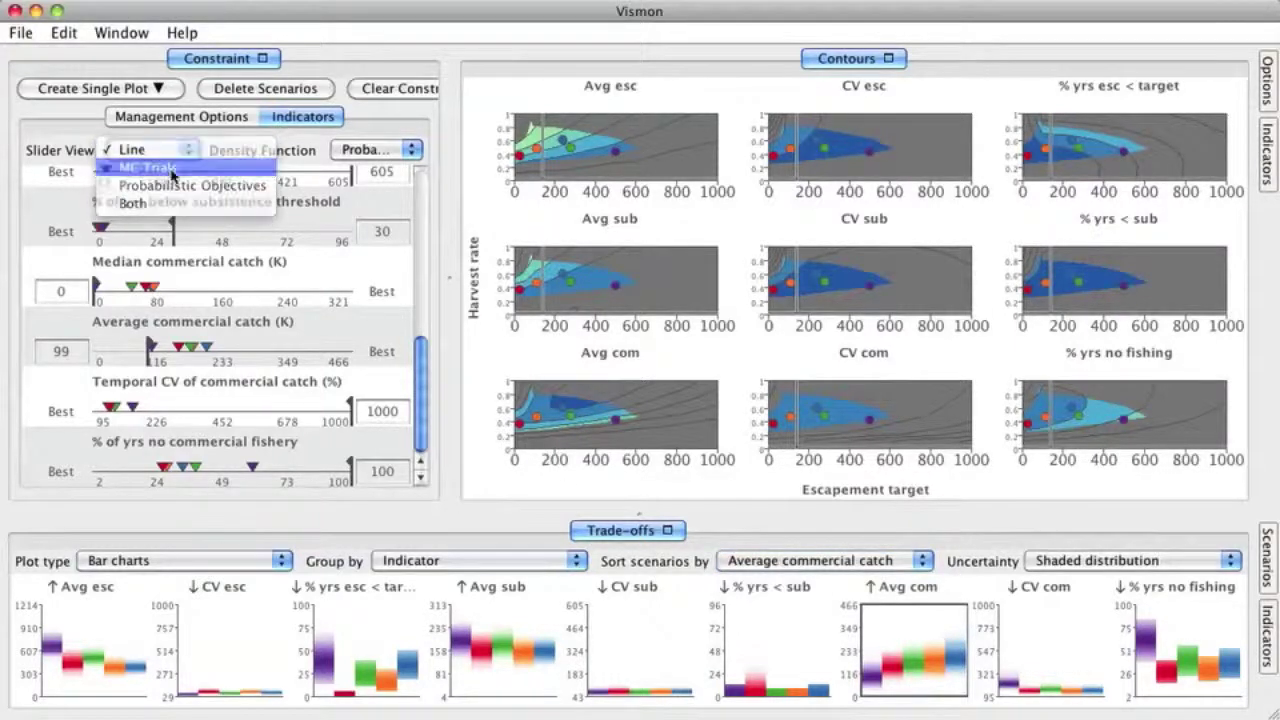
- Show MC Trials histograms under the sliders, highlight Scn4's distribution in red, and bring up contour Options
left_click(172, 170)
left_click_drag(427, 383, 413, 405)
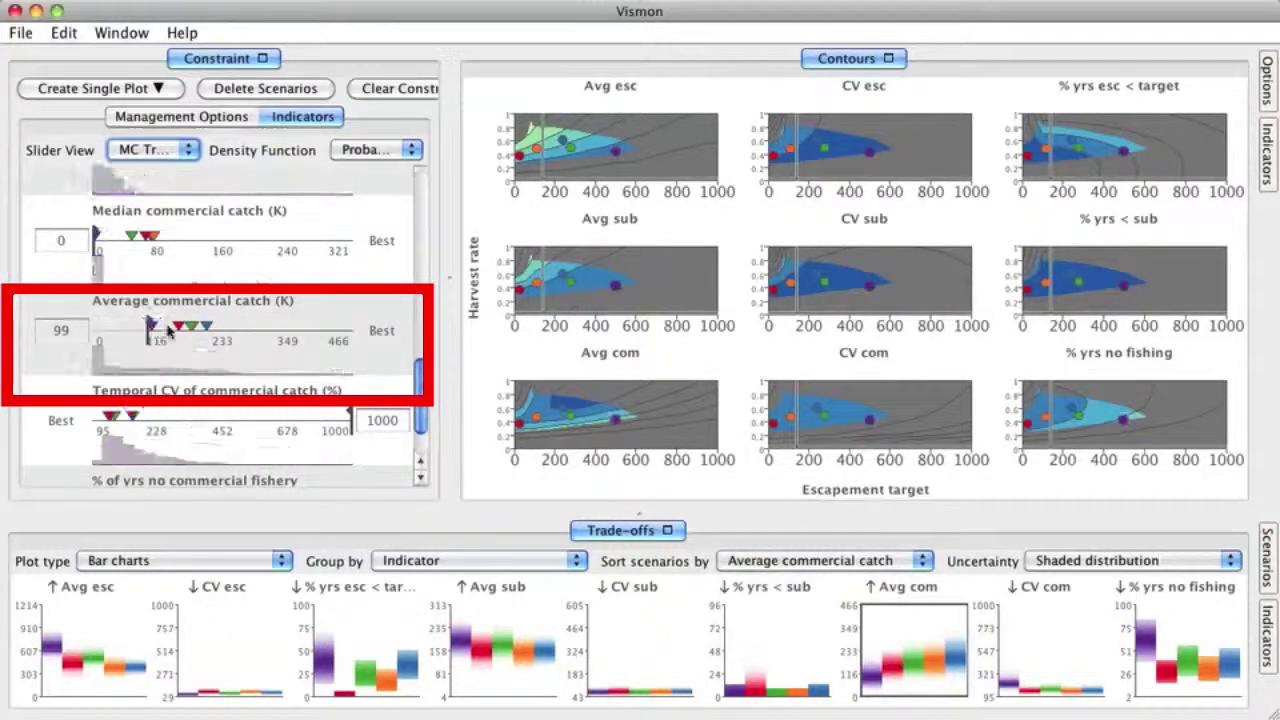
left_click(178, 330)
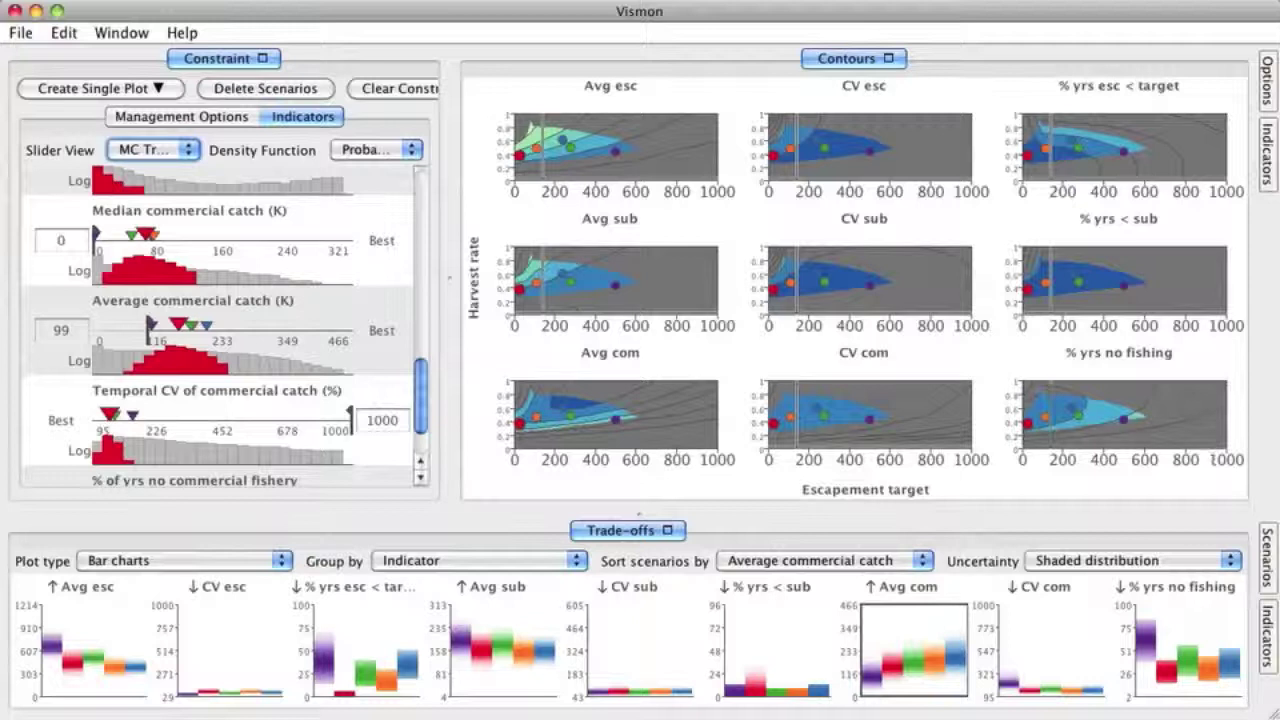
left_click(1266, 80)
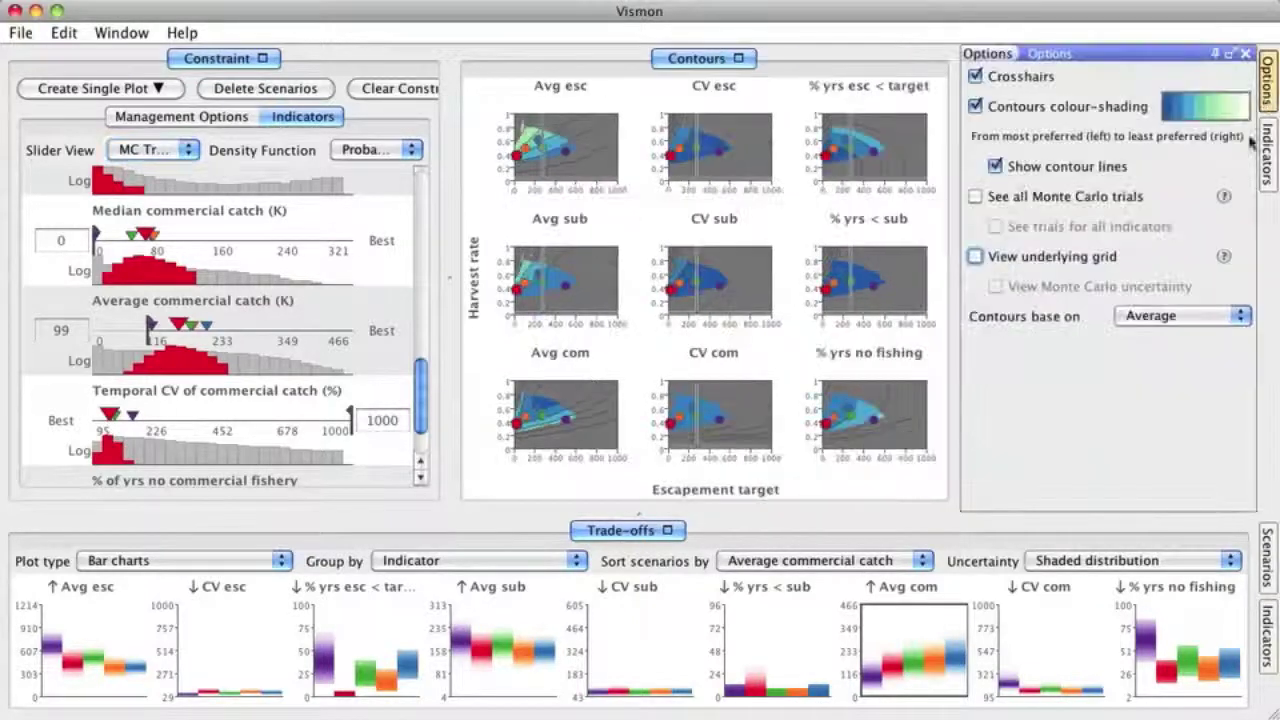
- Turn the underlying grid and Monte Carlo uncertainty overlays on, then off again
left_click(975, 257)
left_click(998, 286)
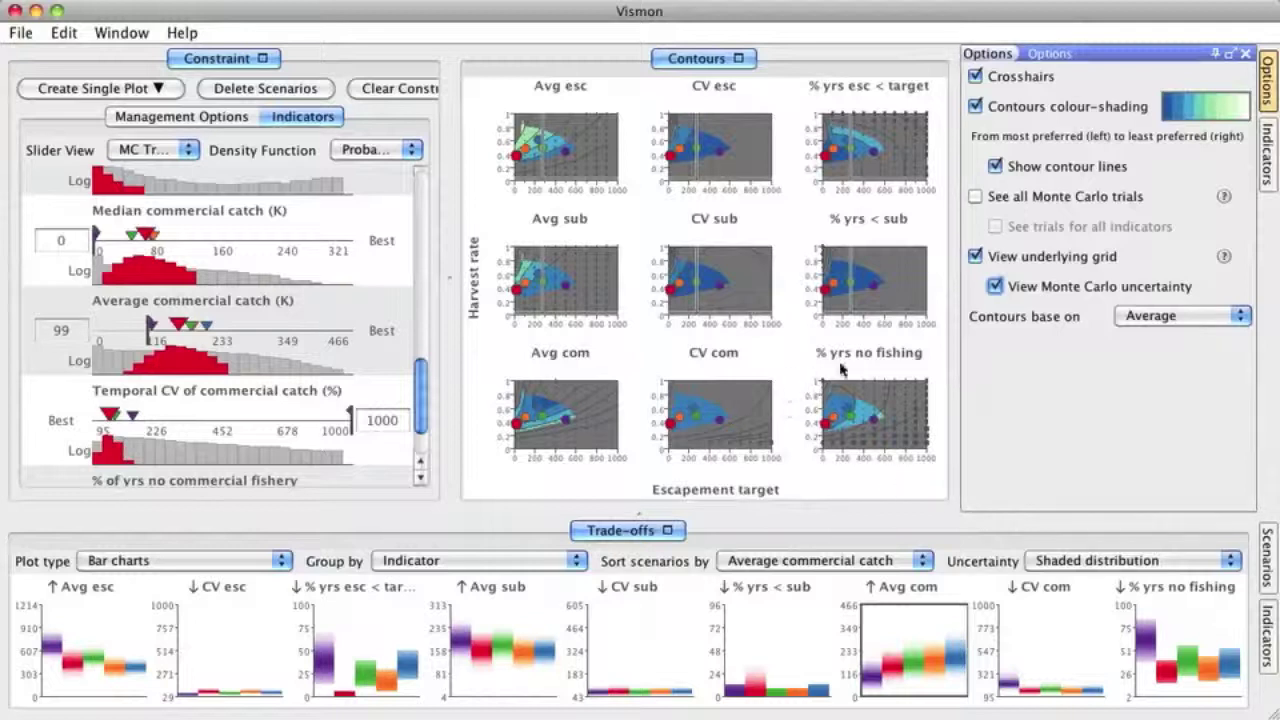
left_click(996, 286)
left_click(975, 257)
- Show all Monte Carlo trials for all indicators, switch them off, and close Options
left_click(976, 198)
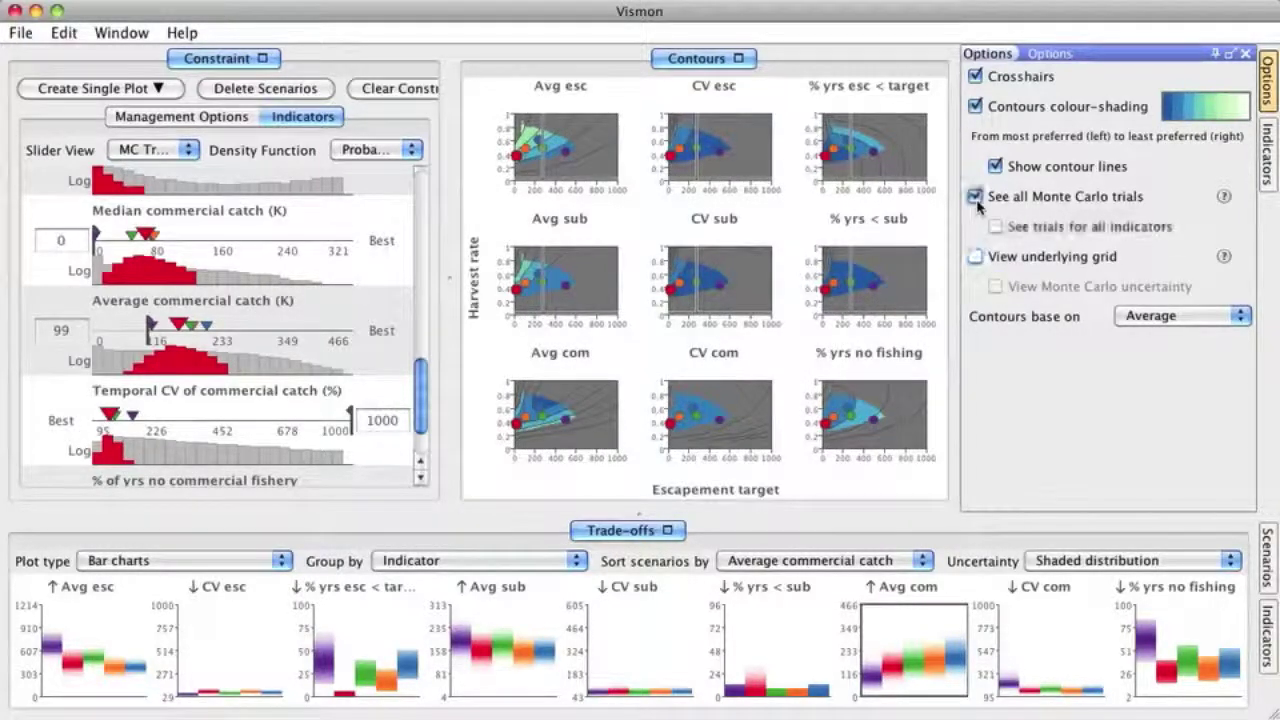
left_click(995, 226)
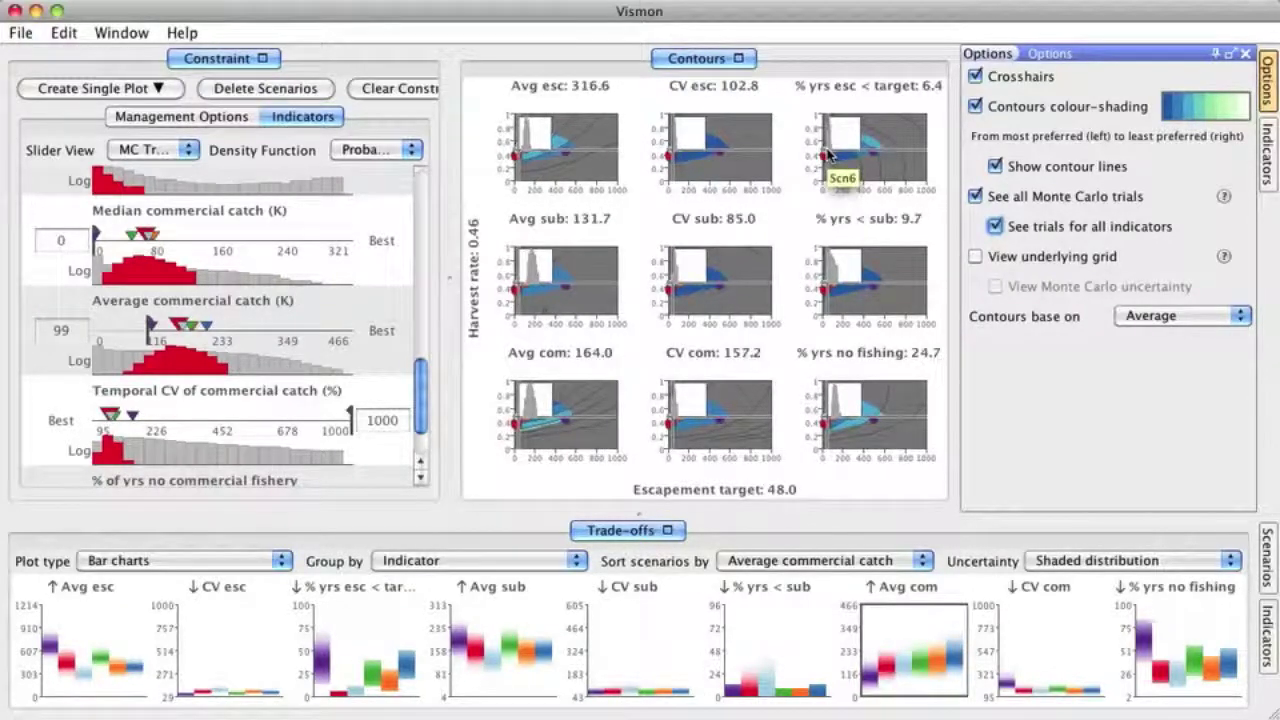
left_click(975, 196)
left_click(1266, 95)
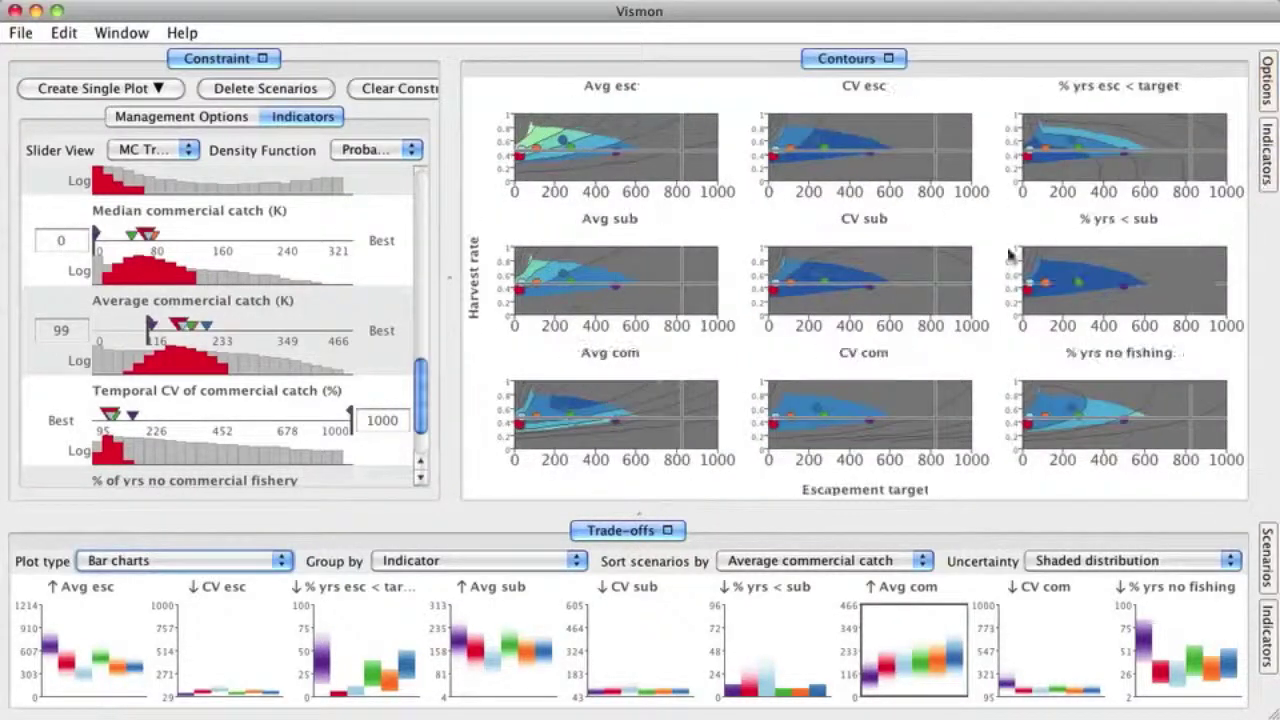
- Switch sliders to Probabilistic Objectives and require probability 0.8 for escapement below target in at most 50% of years
left_click(145, 146)
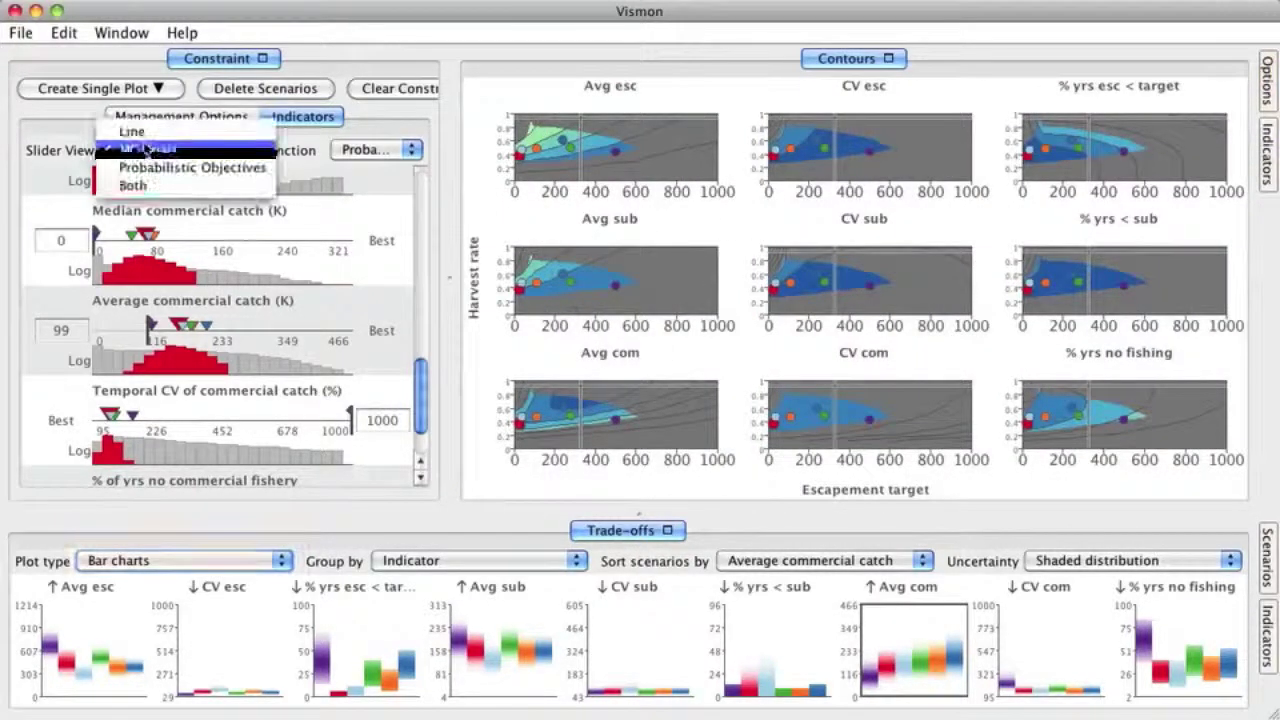
left_click(222, 160)
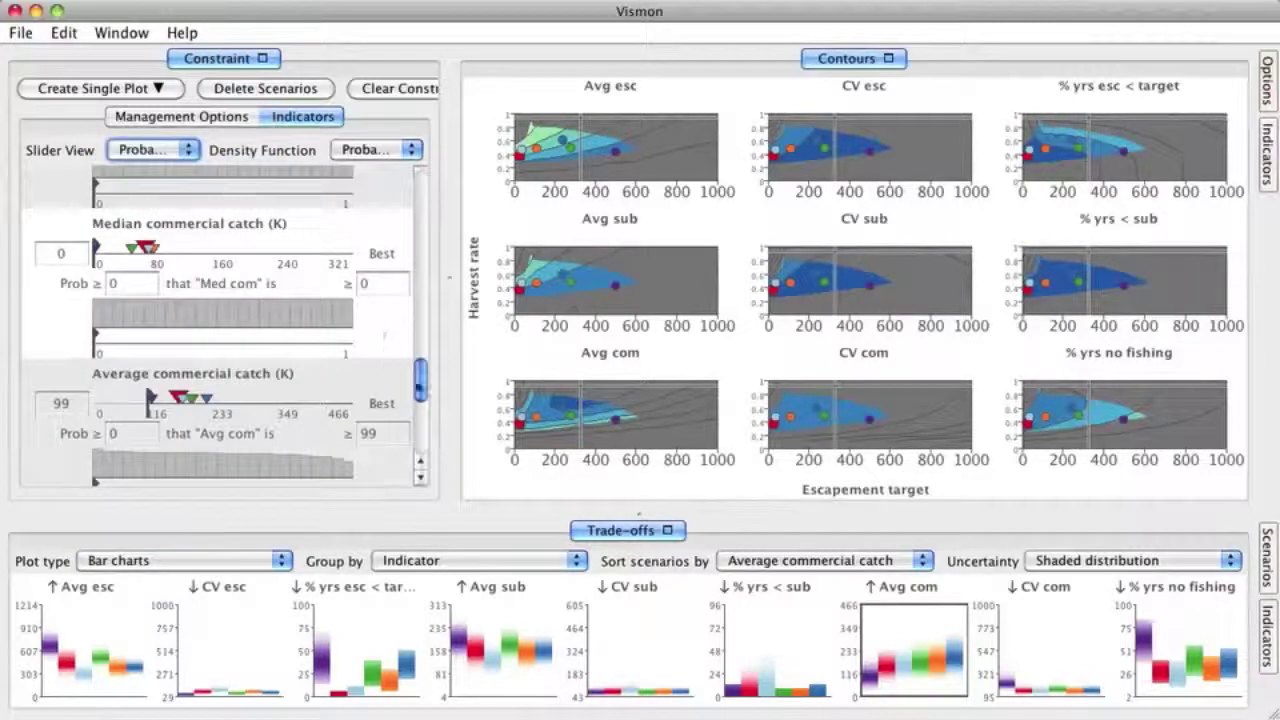
left_click_drag(420, 380, 432, 265)
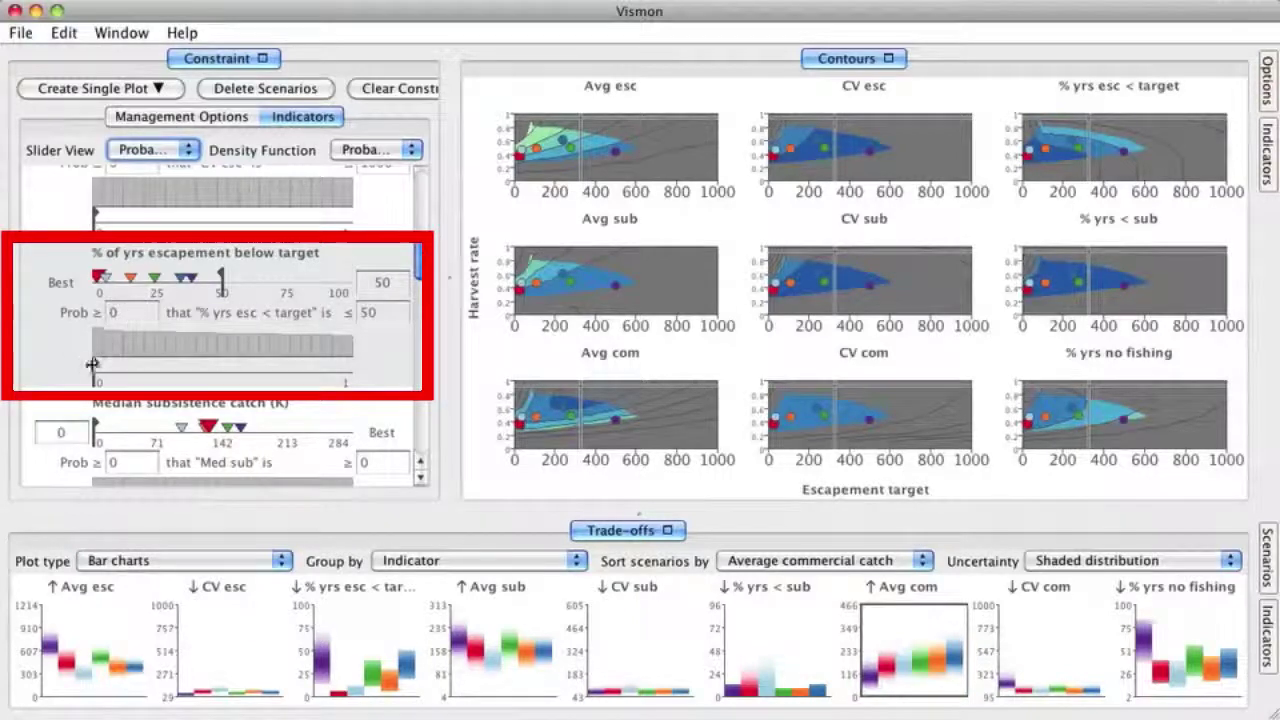
left_click_drag(96, 365, 301, 367)
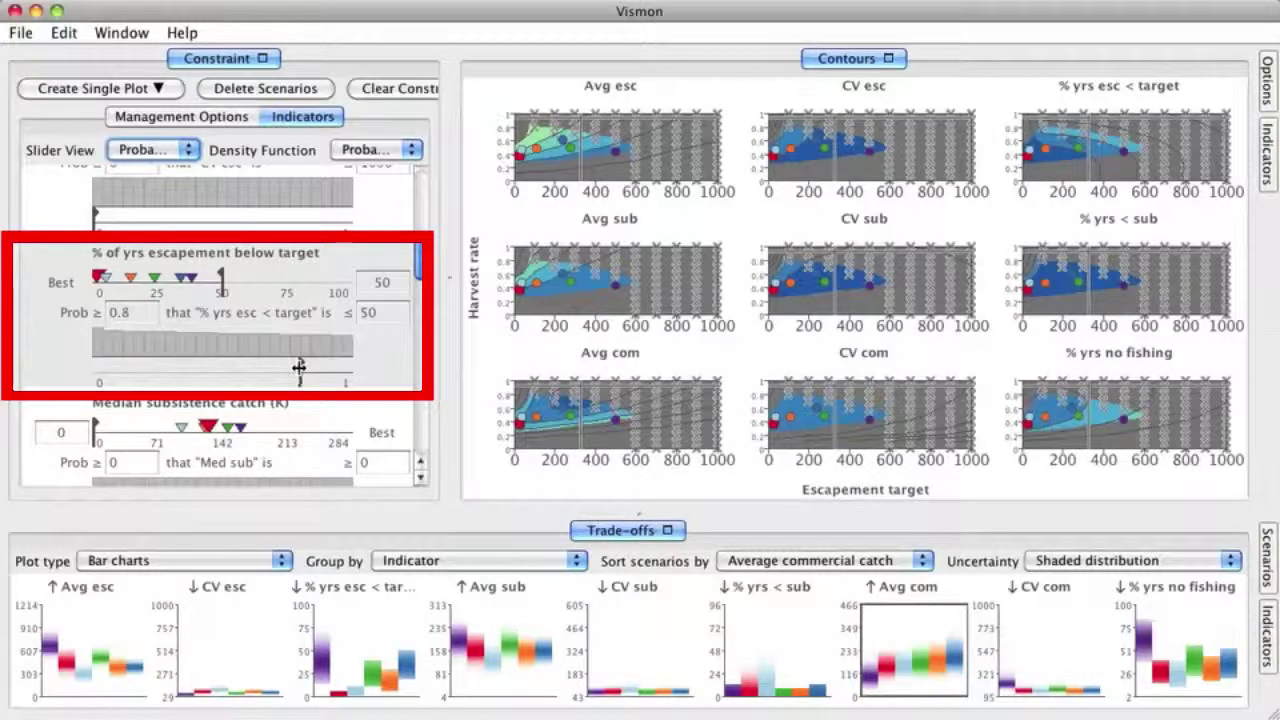